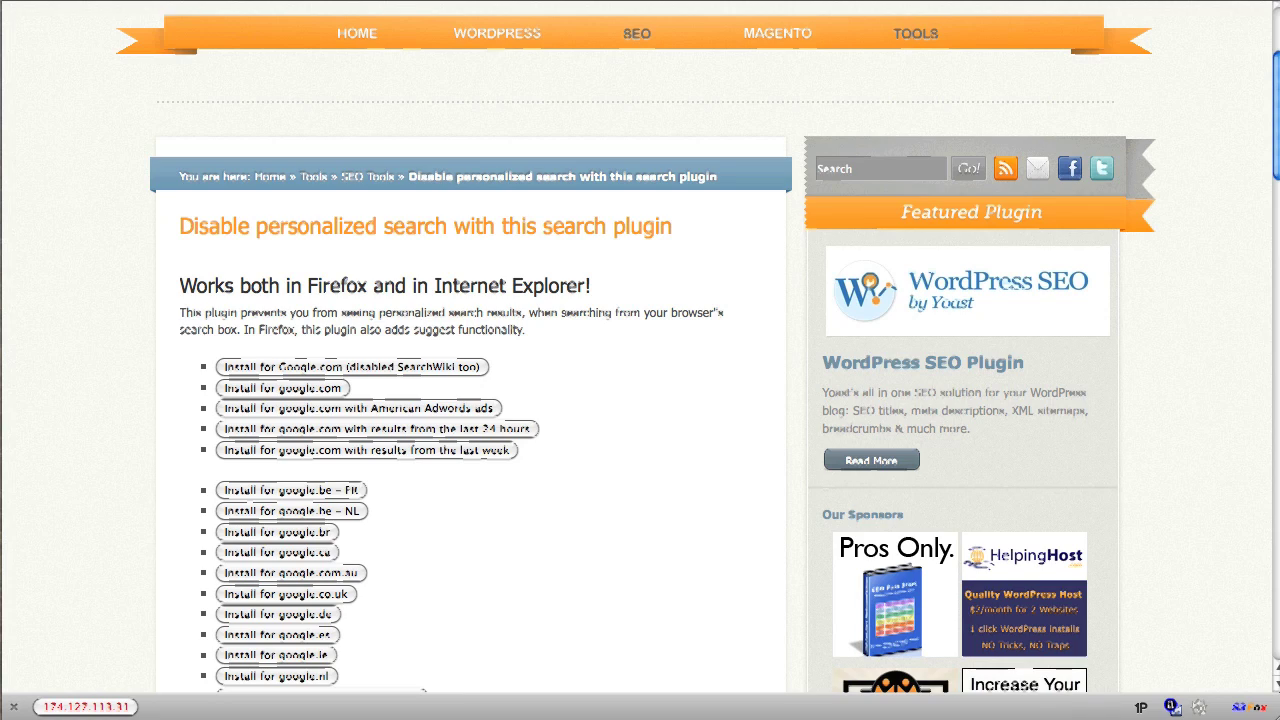
# Set the browser's search engine to Google.com UnPersonalized.
pyautogui.moveTo(367, 152)
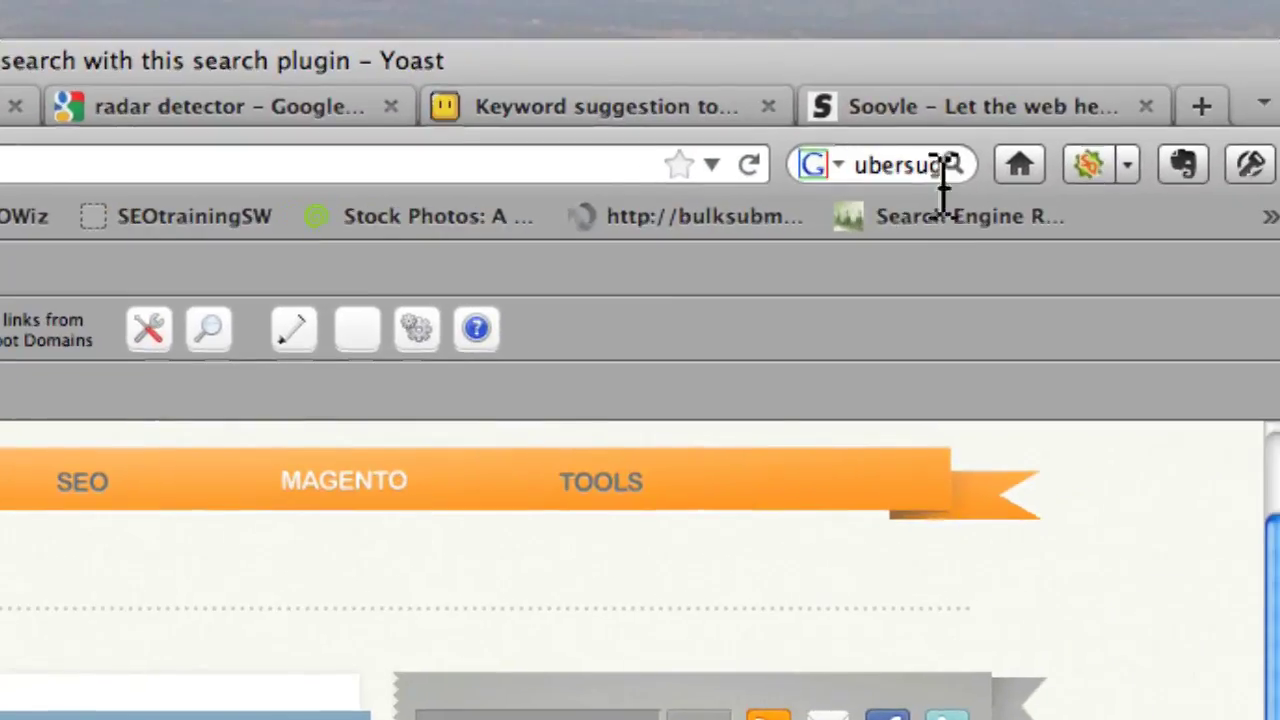
pyautogui.doubleClick(871, 177)
pyautogui.click(828, 167)
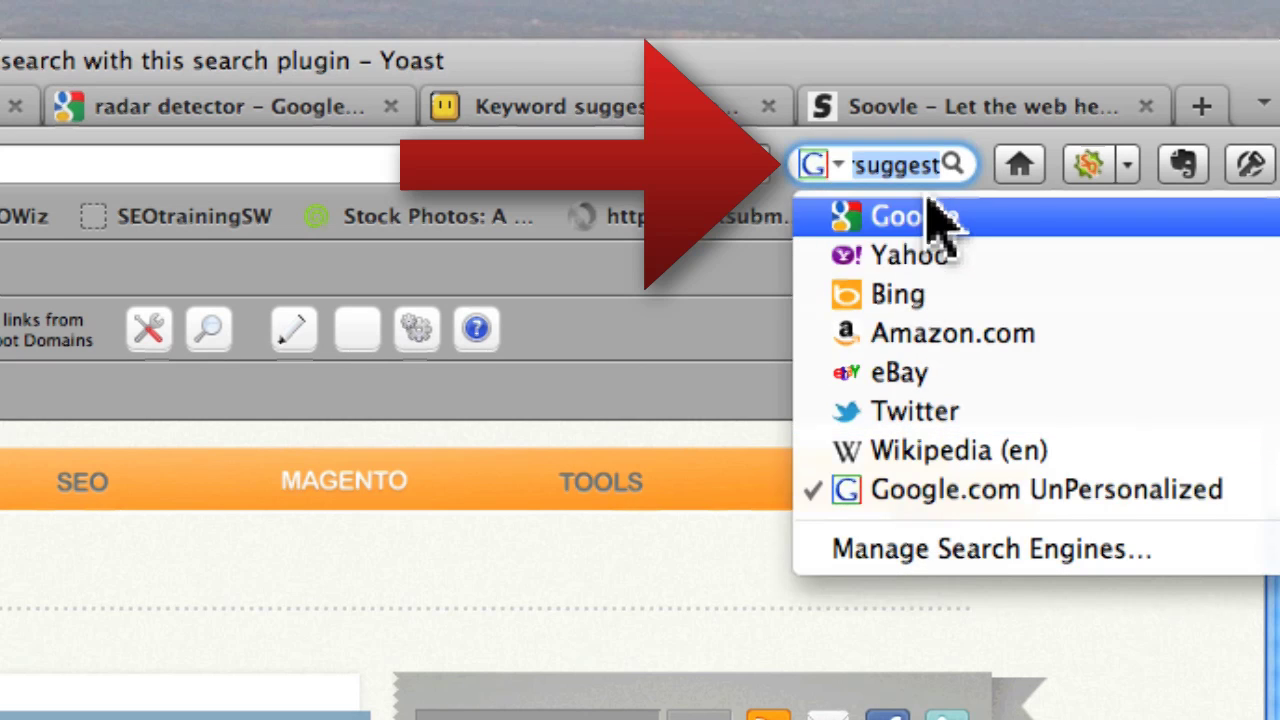
pyautogui.click(930, 500)
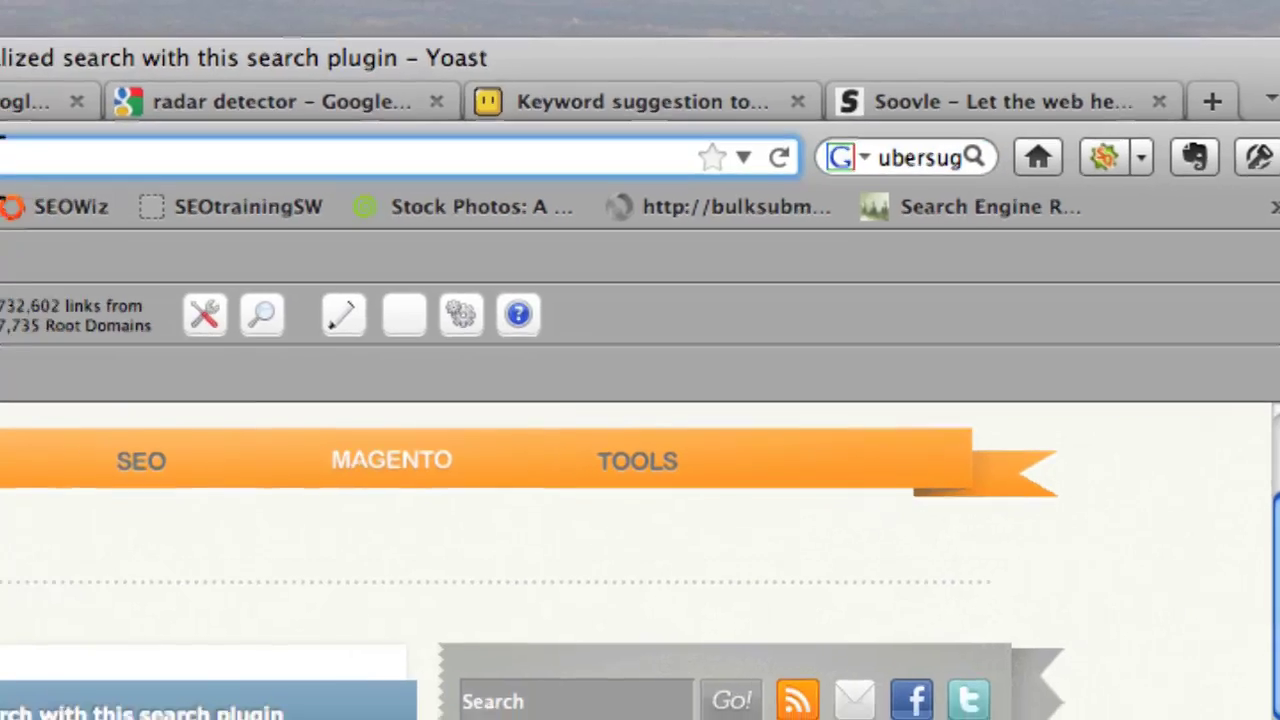
# Run an unpersonalized Google search for "shoes".
pyautogui.click(10, 165)
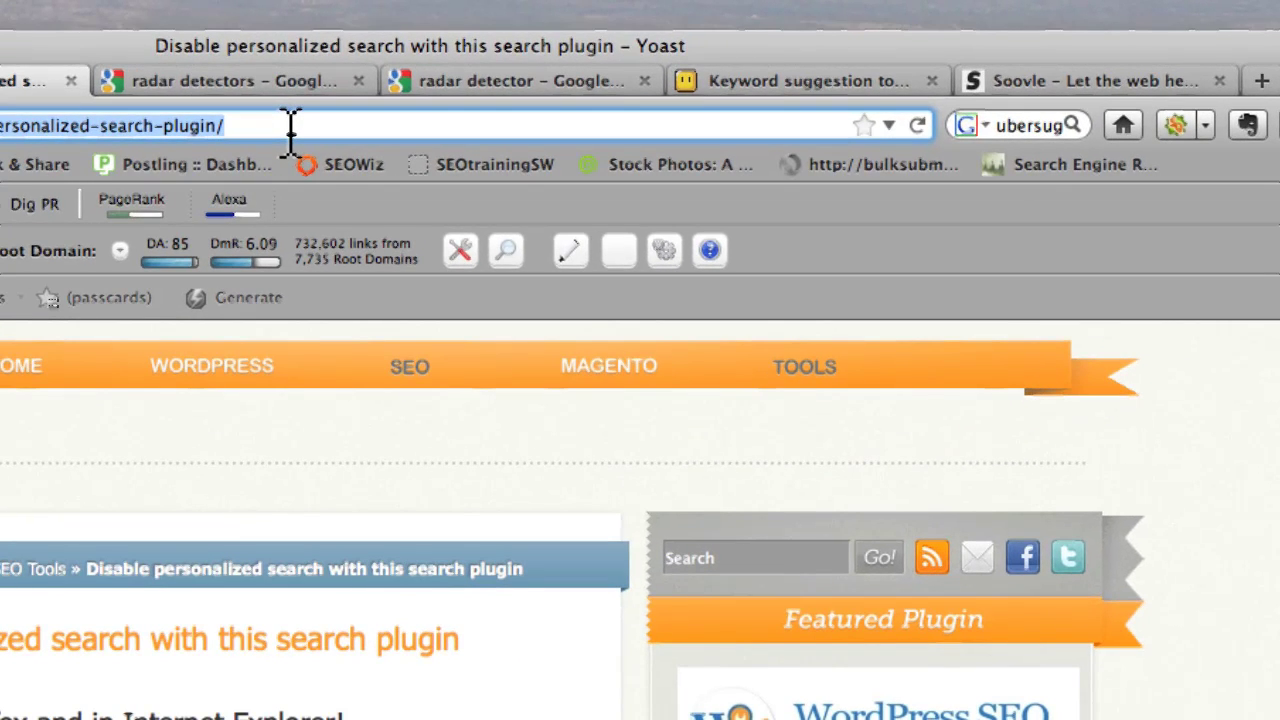
pyautogui.click(1049, 131)
pyautogui.write('shoe')
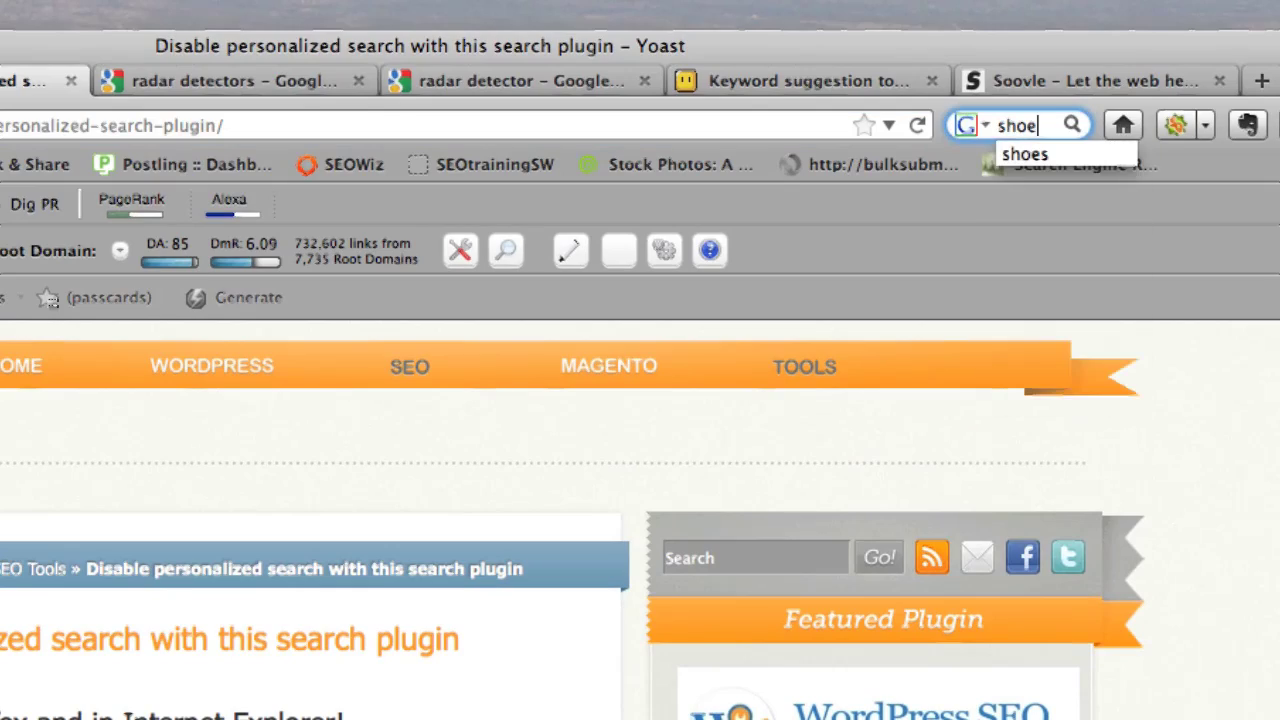
pyautogui.write('s')
pyautogui.press('Return')
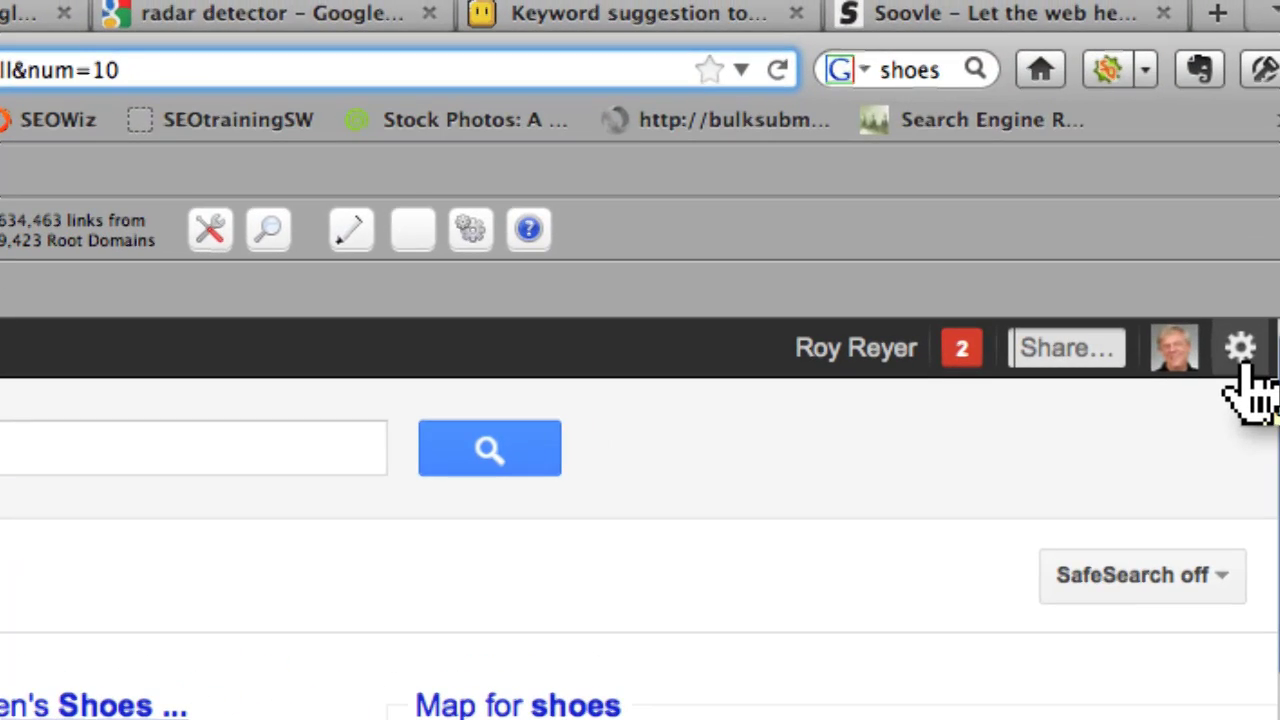
# Open the Google account's Web History and highlight the search history status line.
pyautogui.click(1241, 352)
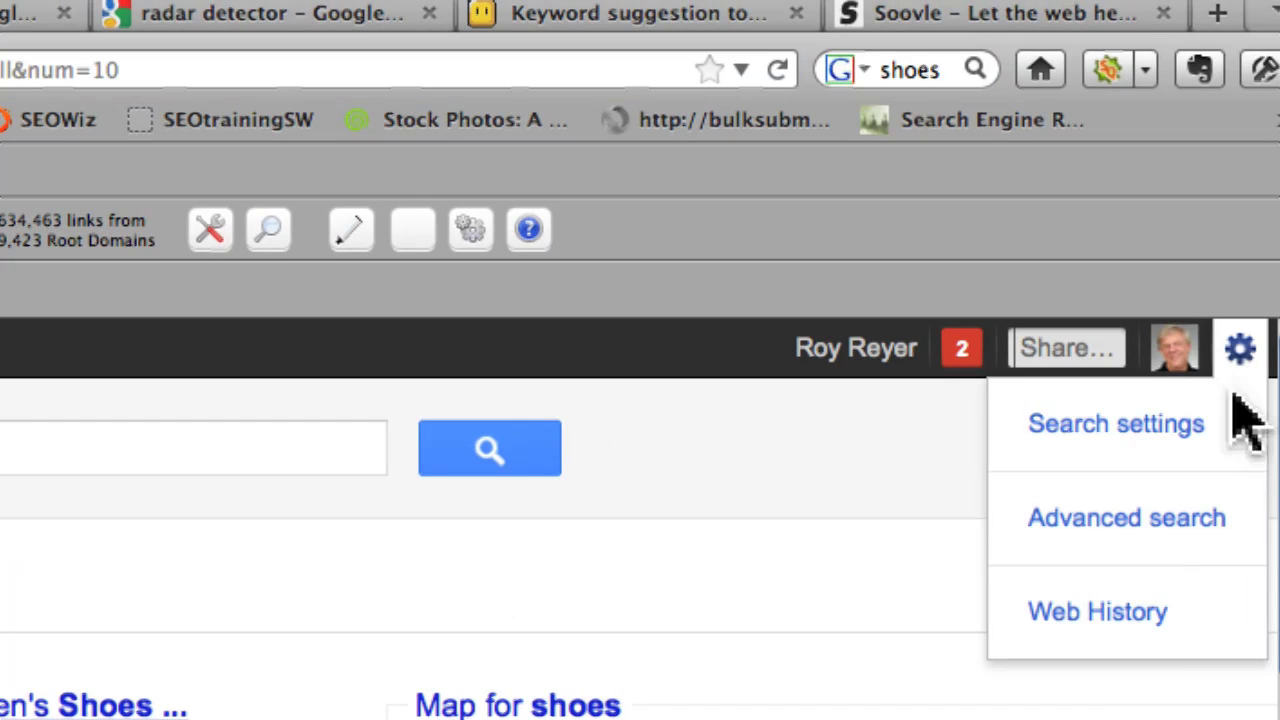
pyautogui.click(1137, 625)
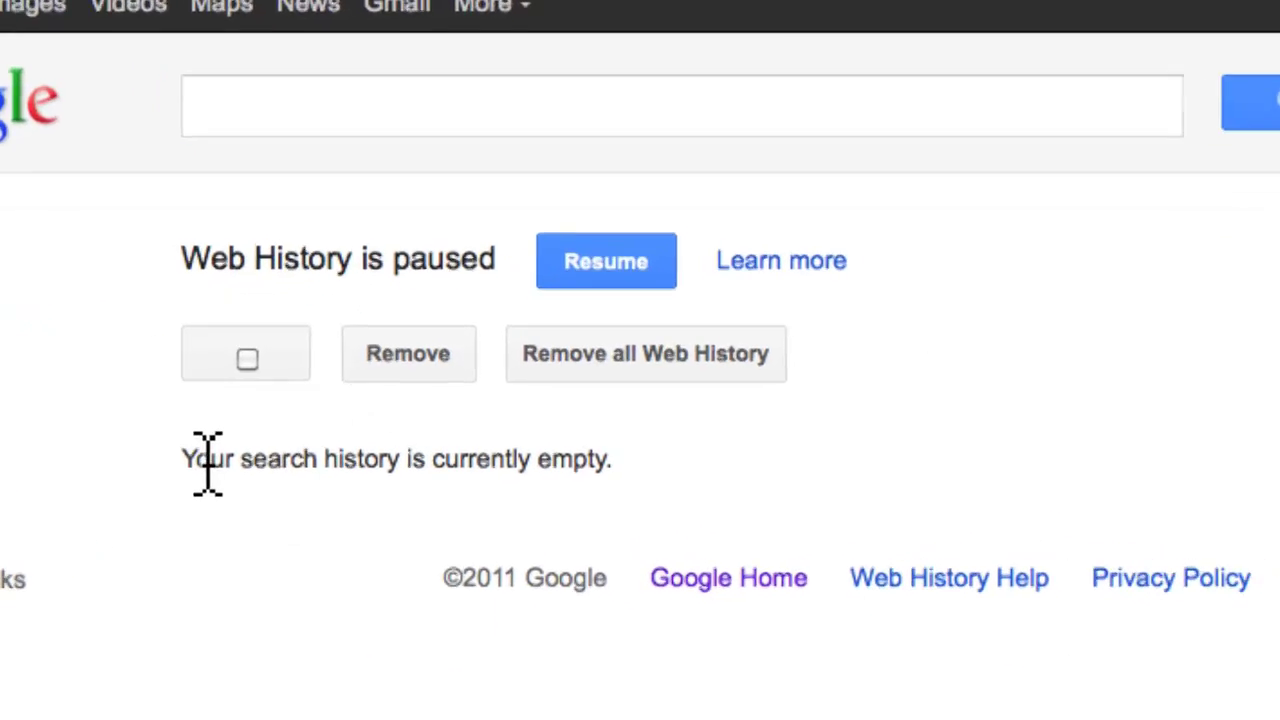
pyautogui.moveTo(207, 463); pyautogui.dragTo(635, 462)
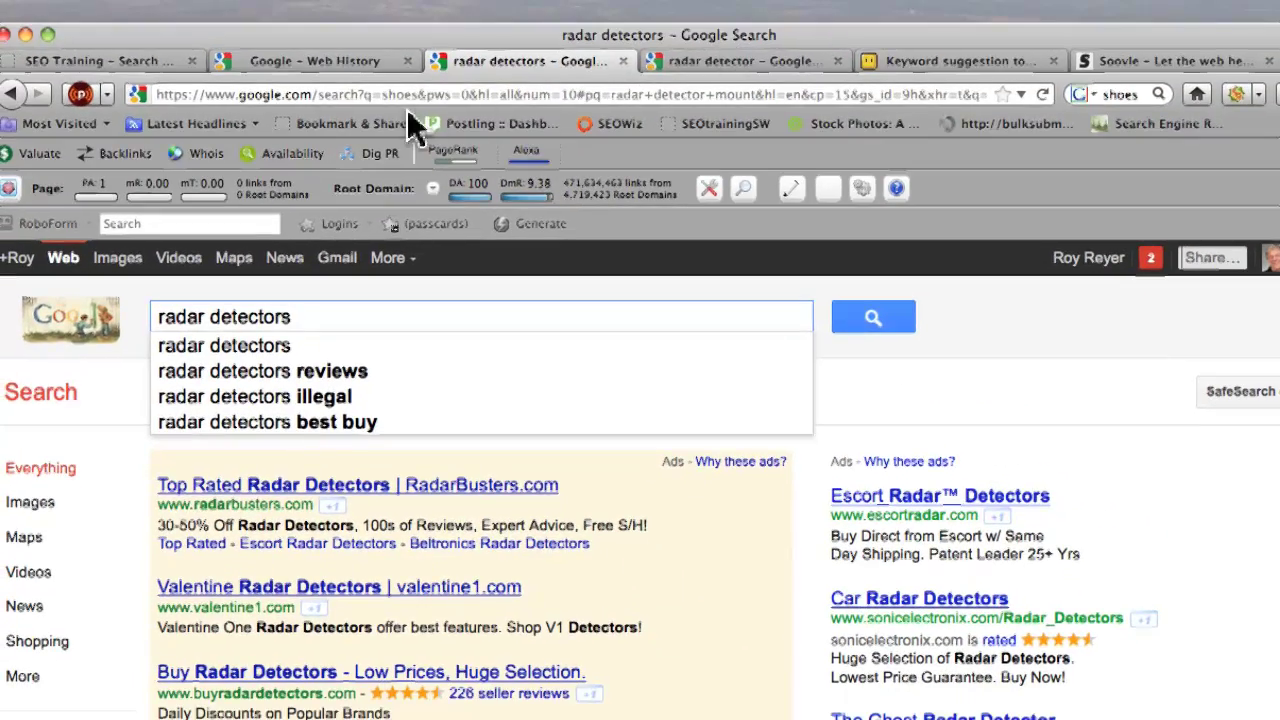
# Highlight the pws=0 parameter in the radar detectors search address and look through that search's ads, shopping and organic results.
pyautogui.click(468, 94)
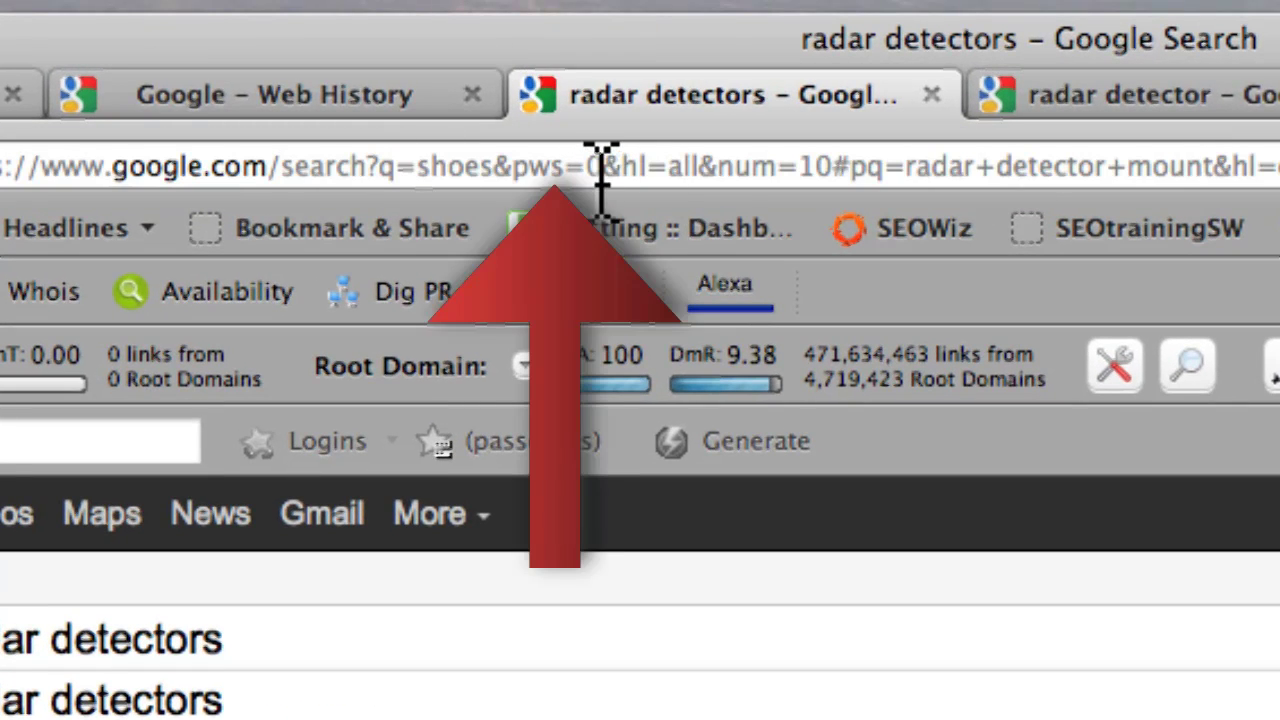
pyautogui.moveTo(602, 168); pyautogui.dragTo(515, 168)
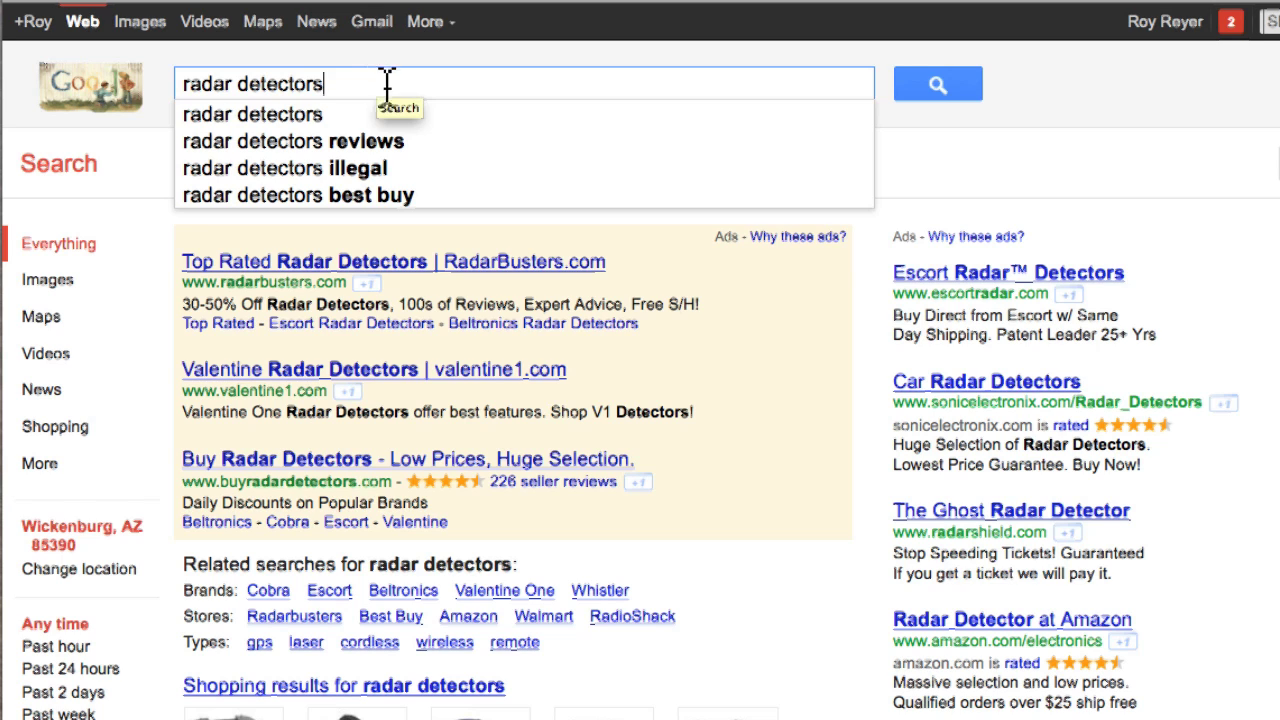
pyautogui.scroll(-2, 543, 200)
pyautogui.scroll(-10, 543, 200)
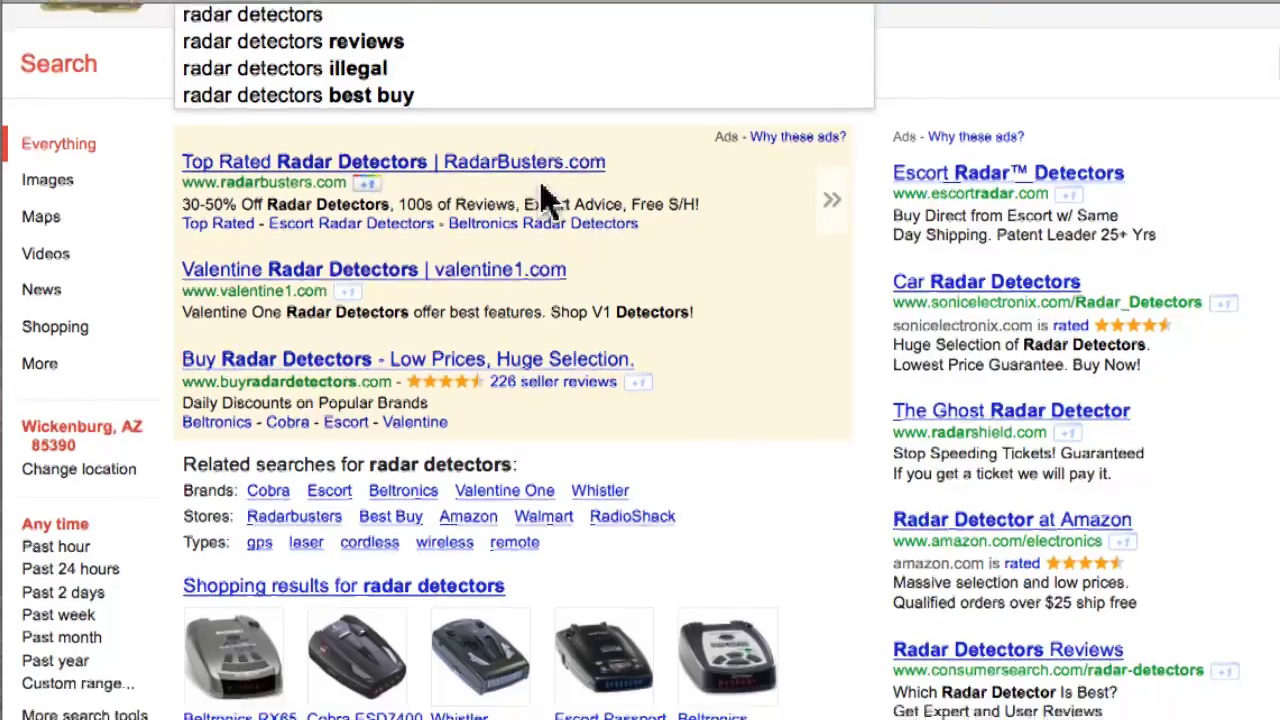
pyautogui.scroll(-2, 640, 344)
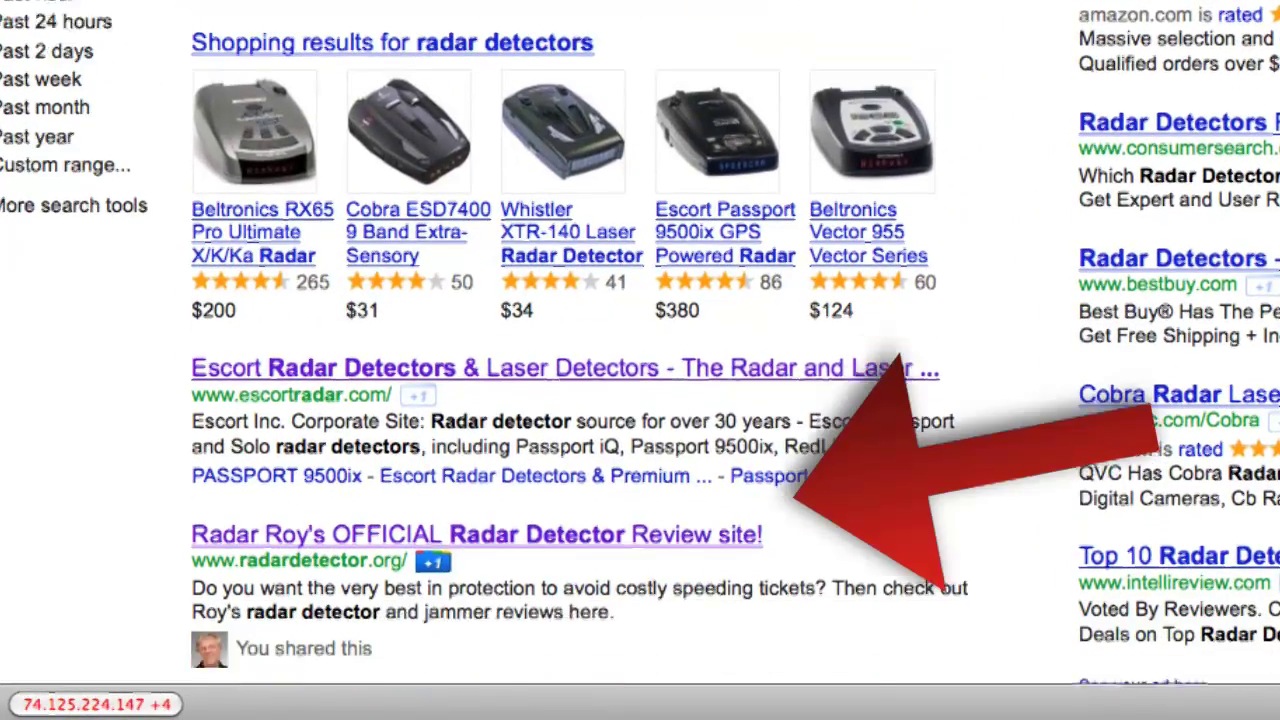
pyautogui.scroll(11, 640, 344)
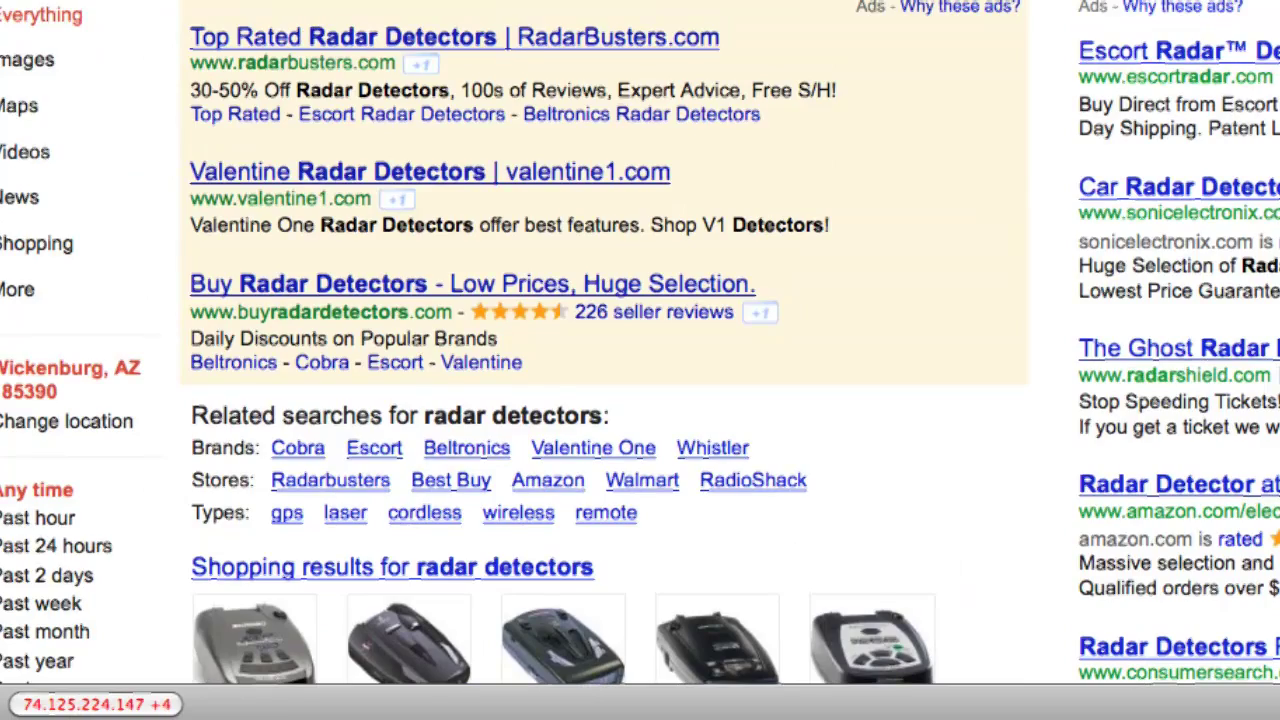
pyautogui.scroll(5, 640, 360)
# Explore the web search suggestions for "radar detectors" followed by each letter from a to f, and clear the query.
pyautogui.click(506, 103)
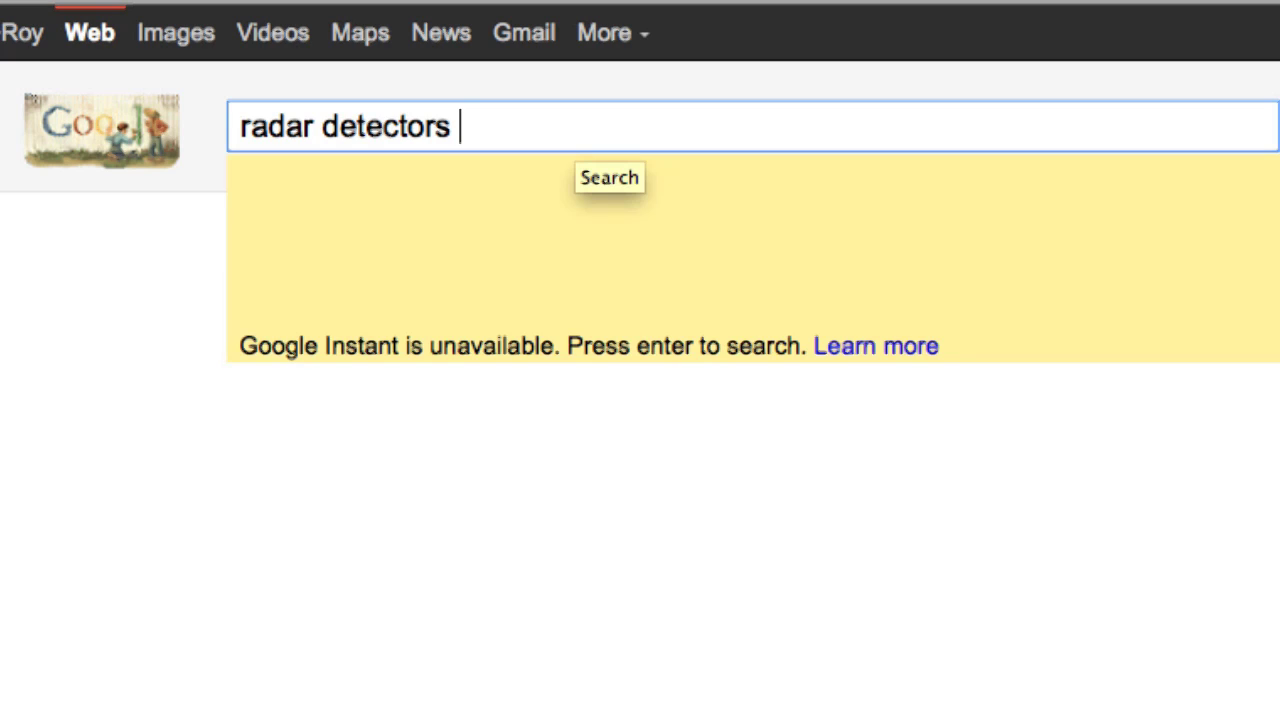
pyautogui.write('a')
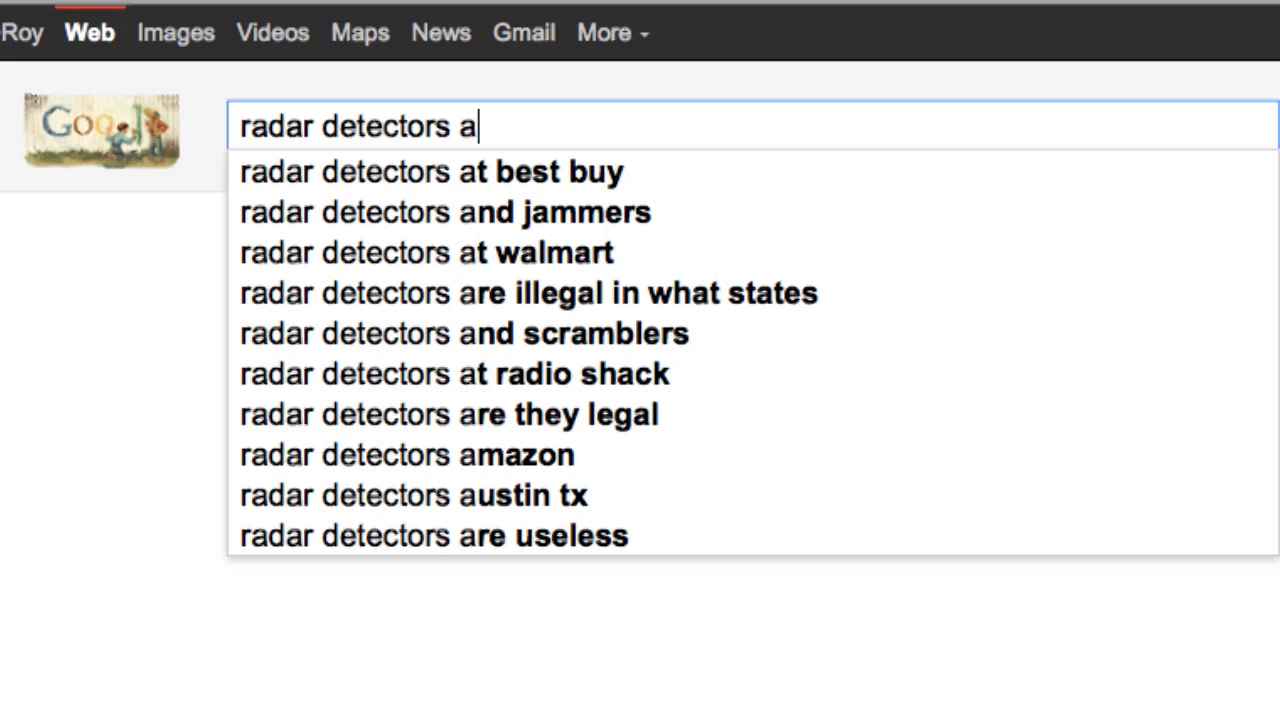
pyautogui.press('BackSpace')
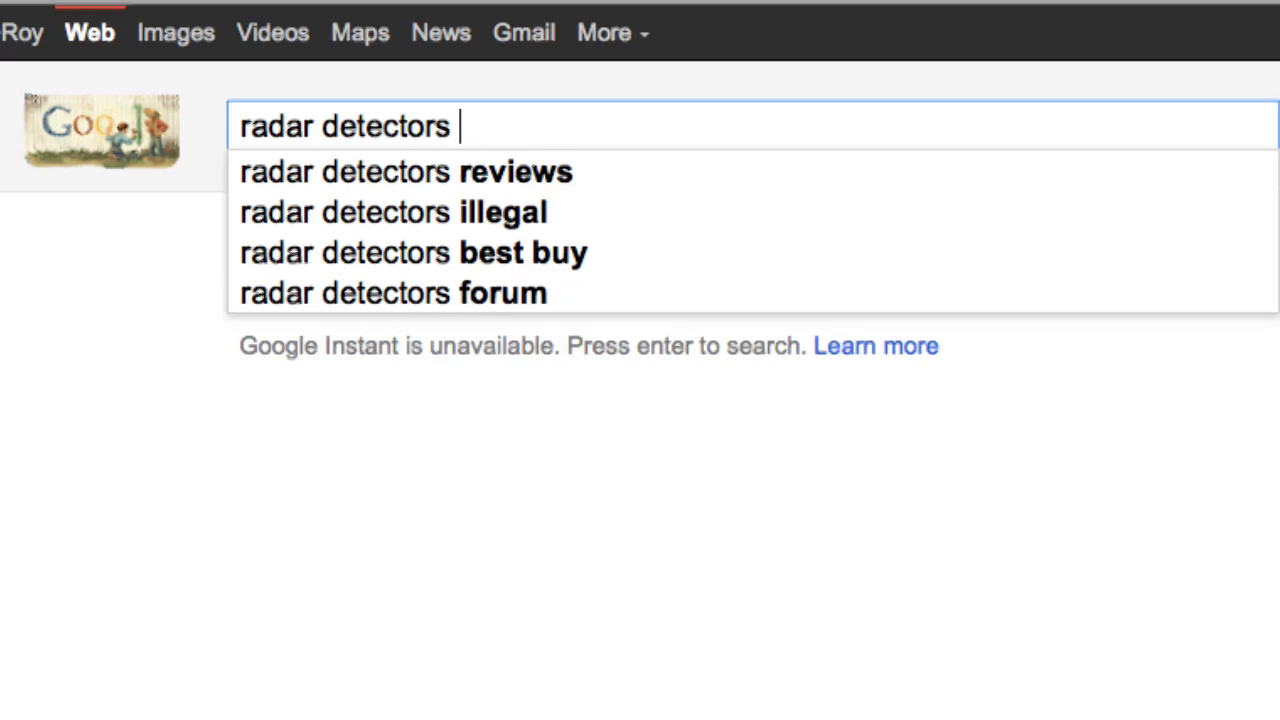
pyautogui.write('b')
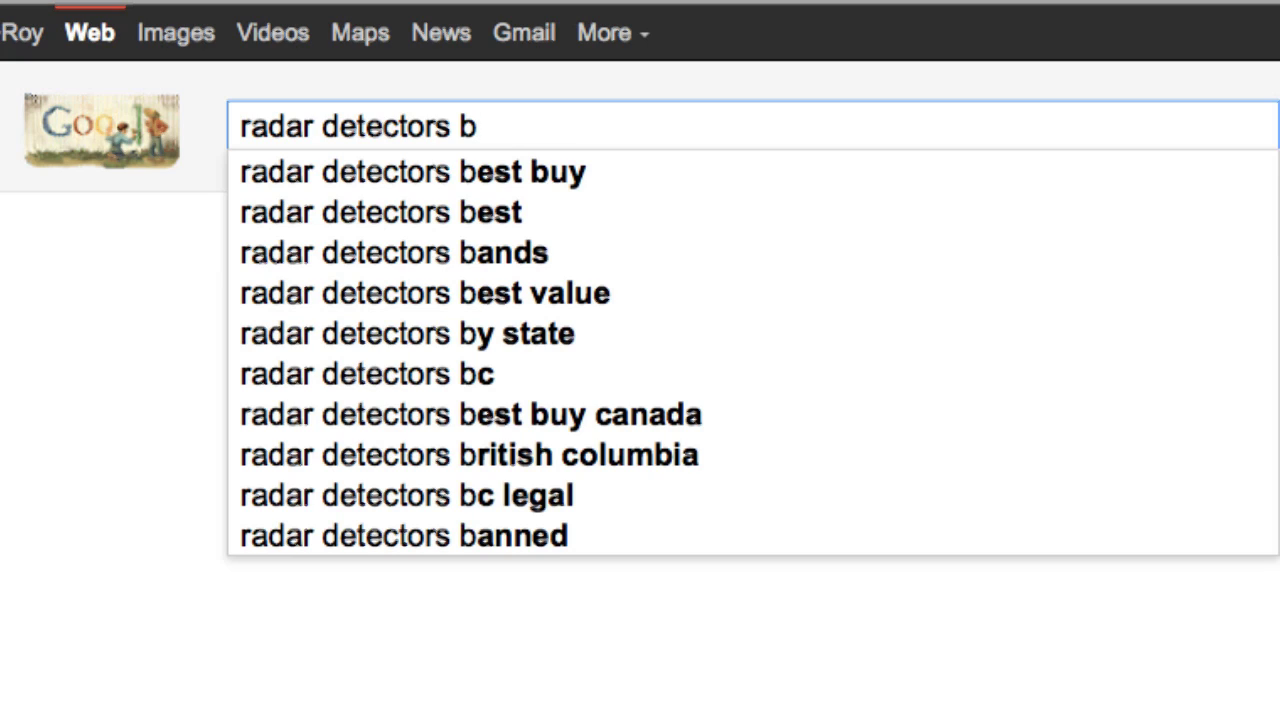
pyautogui.press('BackSpace')
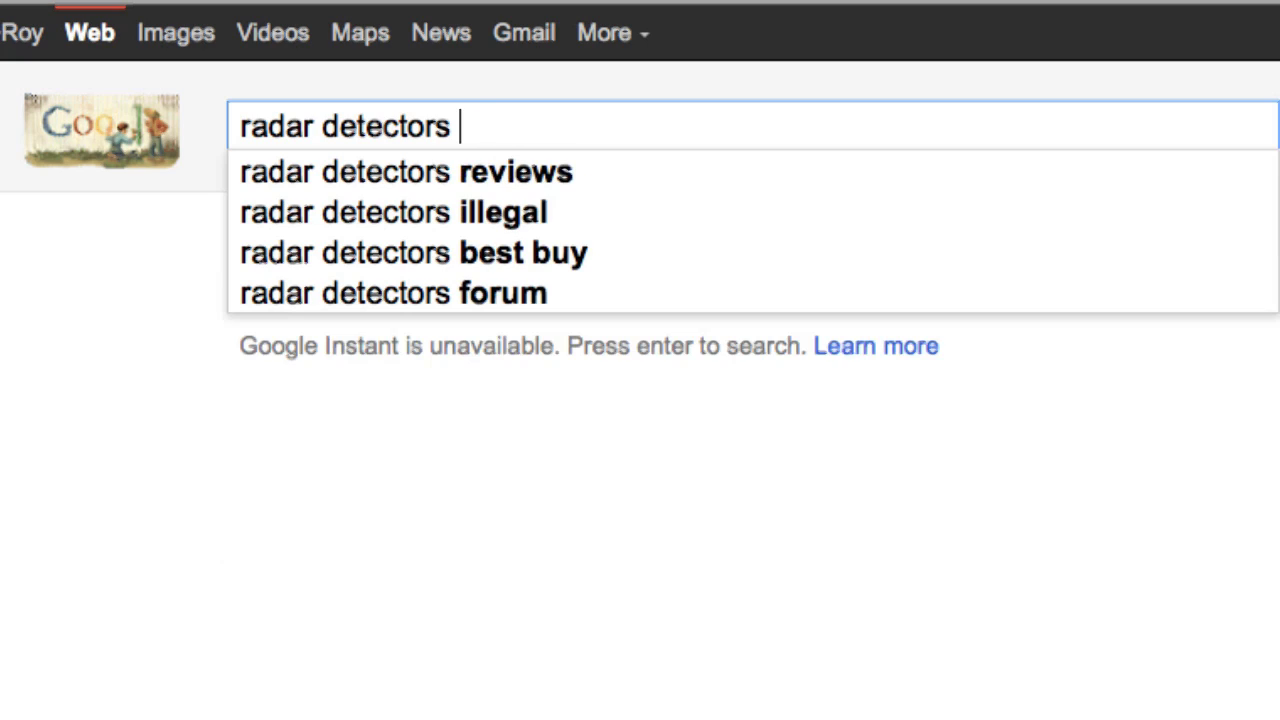
pyautogui.write('c')
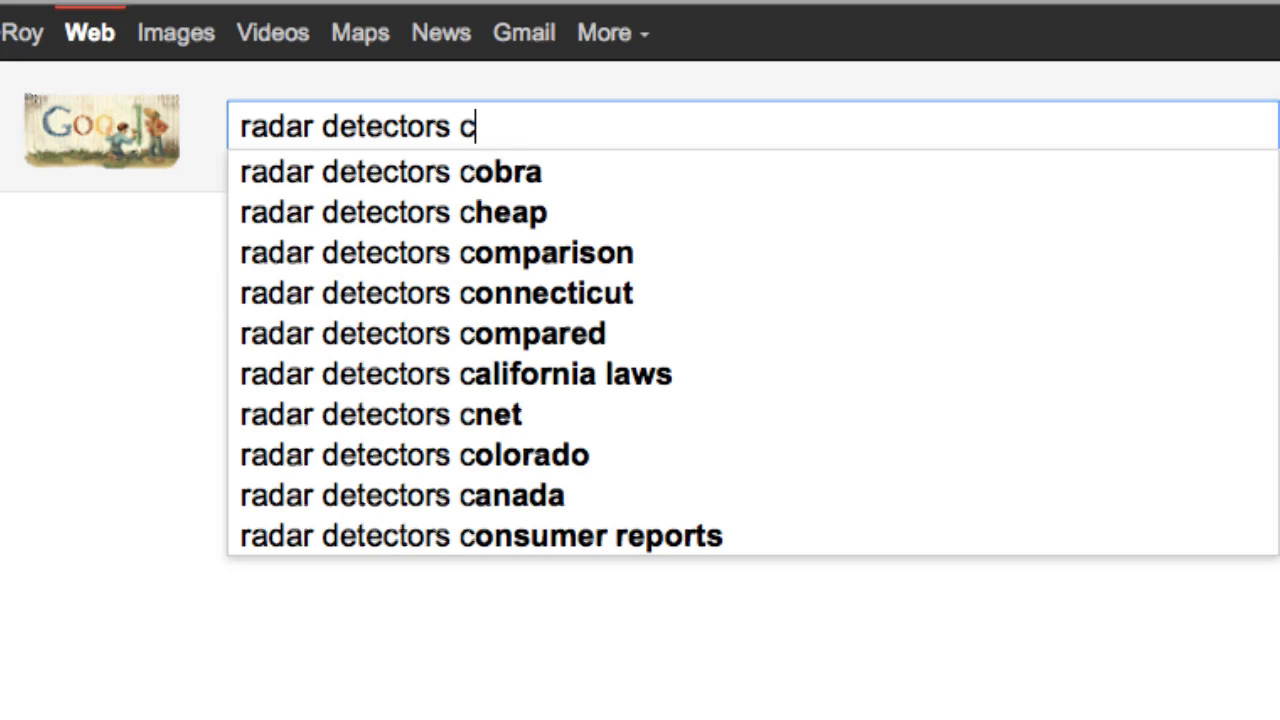
pyautogui.press('BackSpace')
pyautogui.write('d')
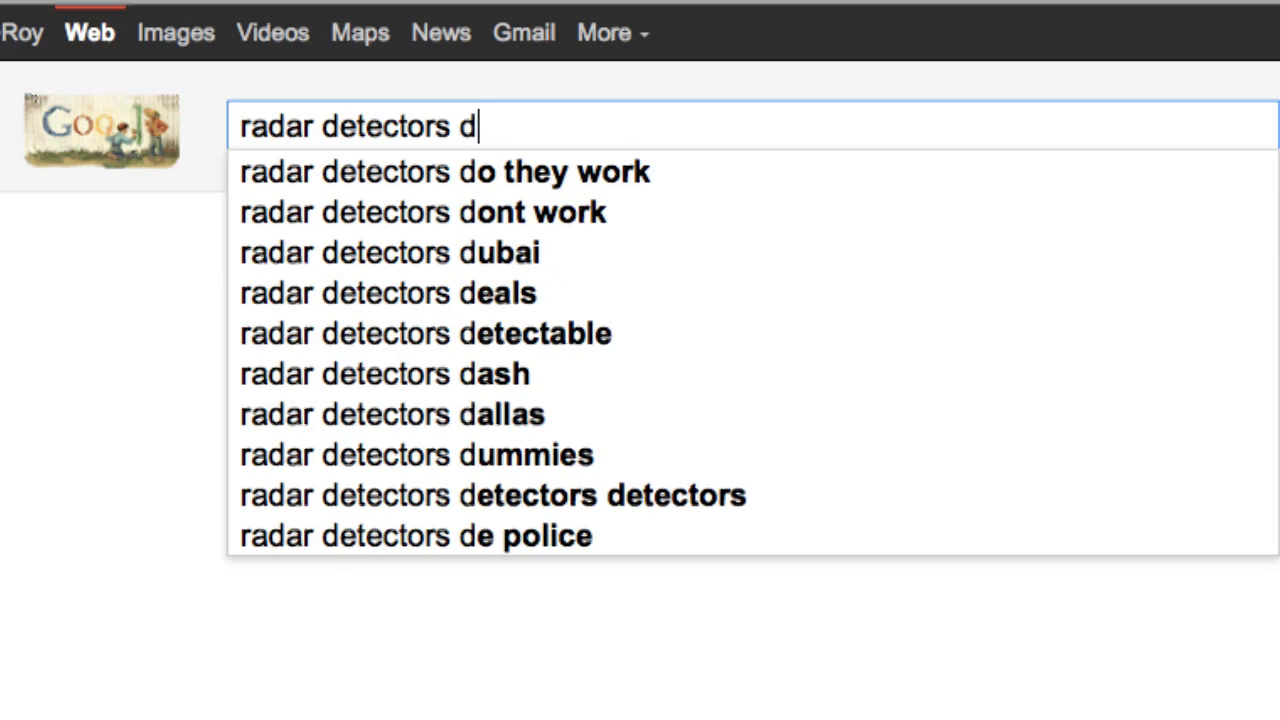
pyautogui.press('BackSpace')
pyautogui.write('e')
pyautogui.press('BackSpace')
pyautogui.write('f')
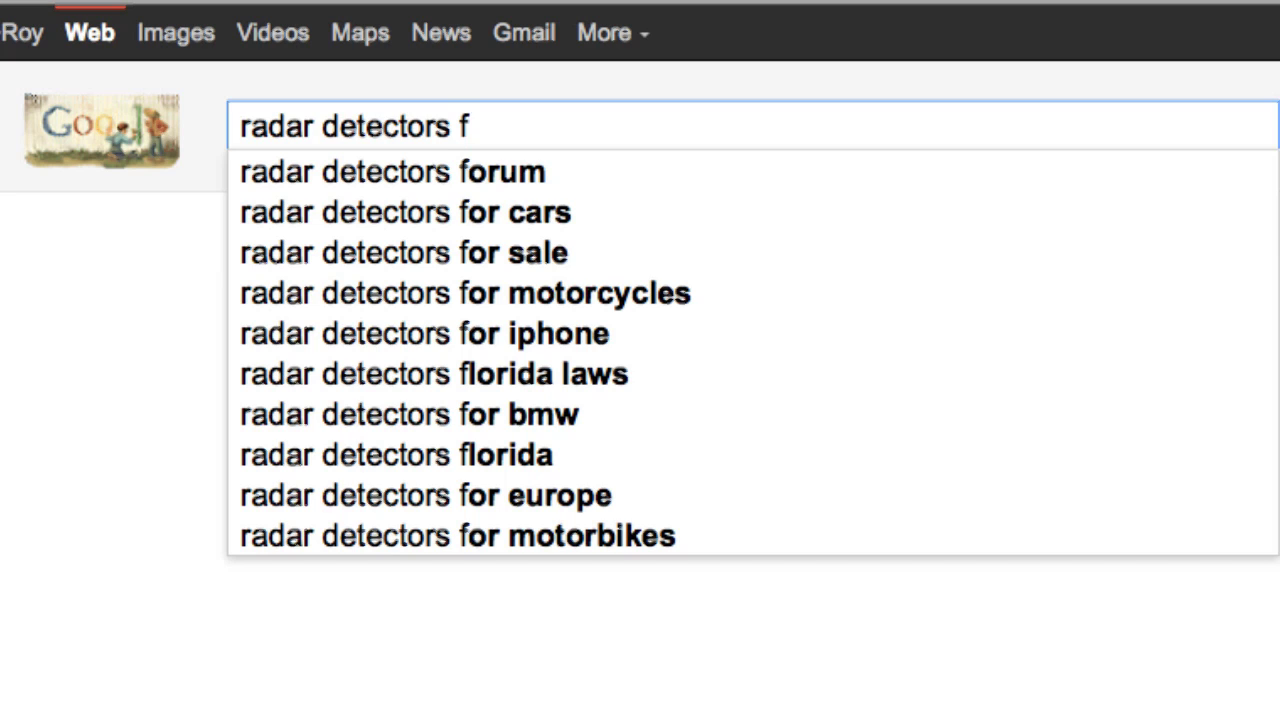
pyautogui.press('BackSpace')
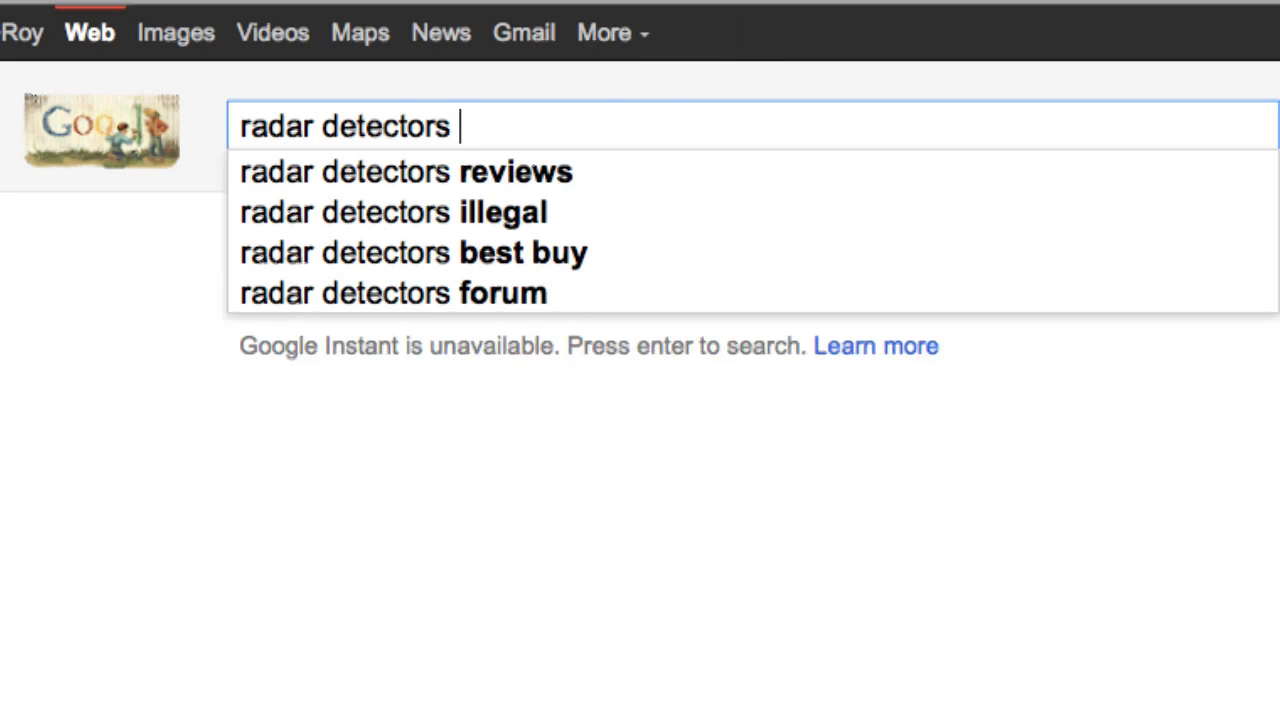
pyautogui.press('super+a')
pyautogui.press('BackSpace')
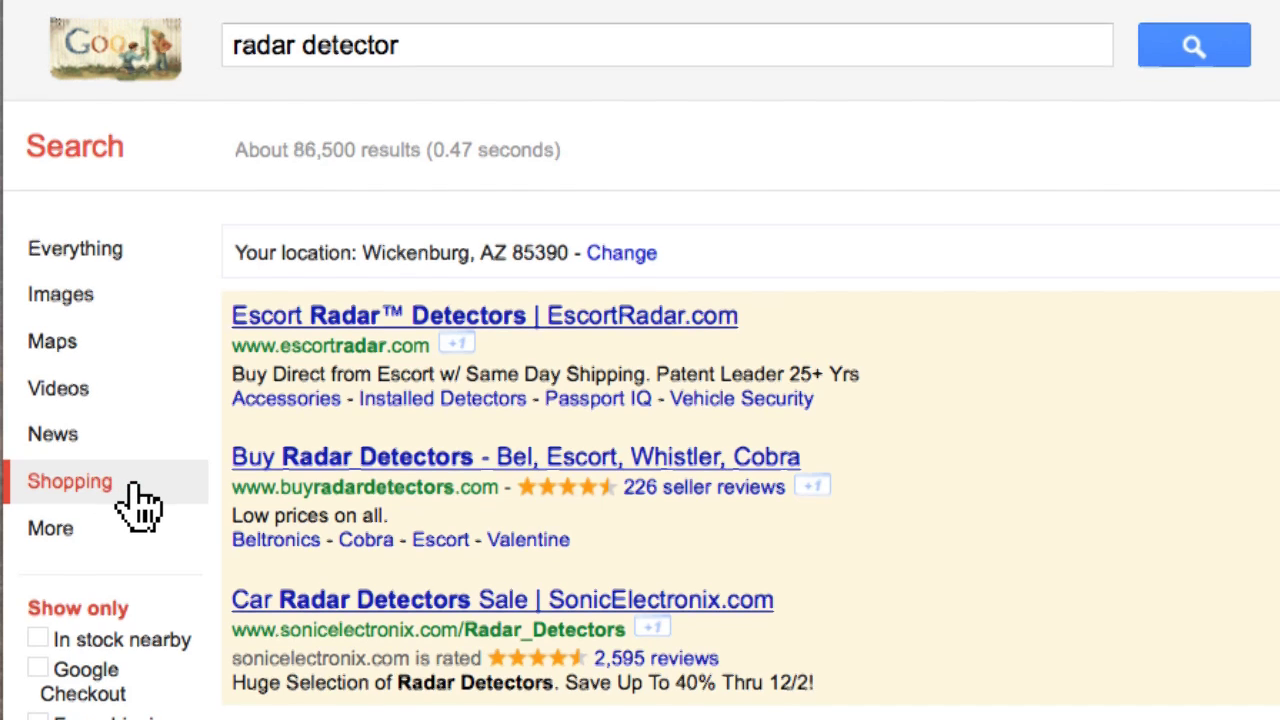
# Change the Google Shopping query to the plural "radar detectors".
pyautogui.scroll(-2, 130, 505)
pyautogui.scroll(2, 140, 500)
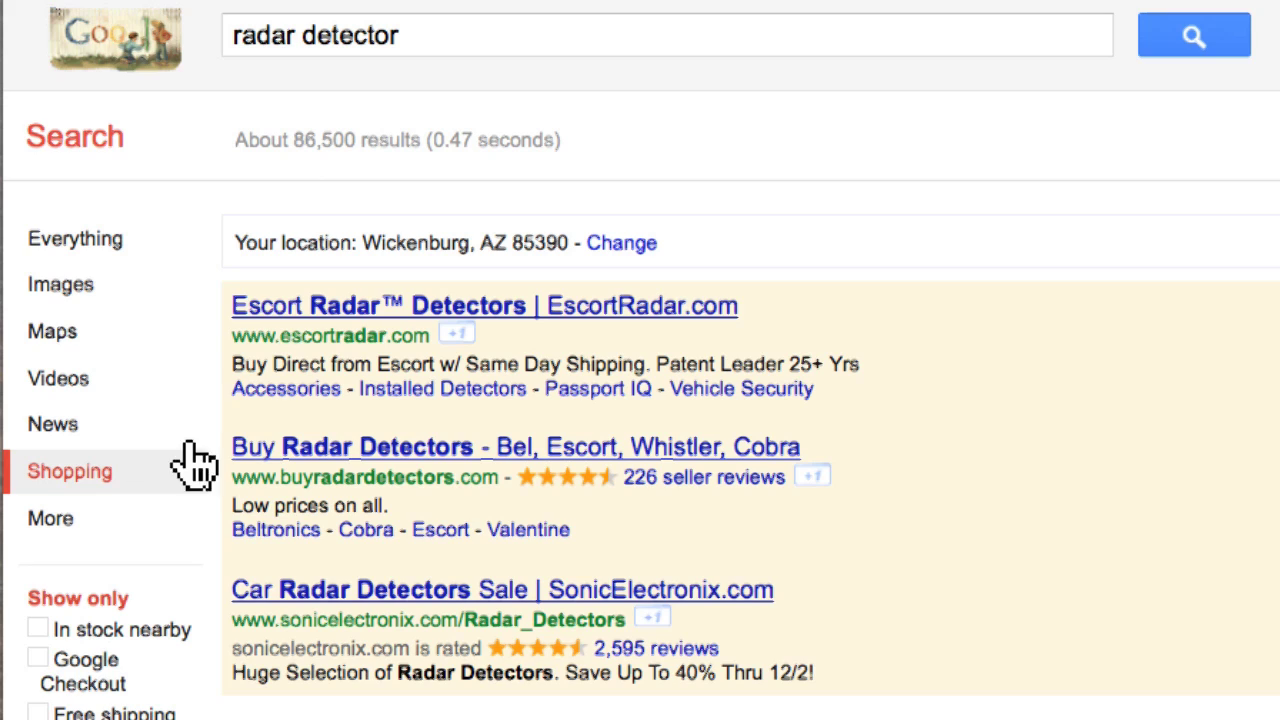
pyautogui.click(559, 40)
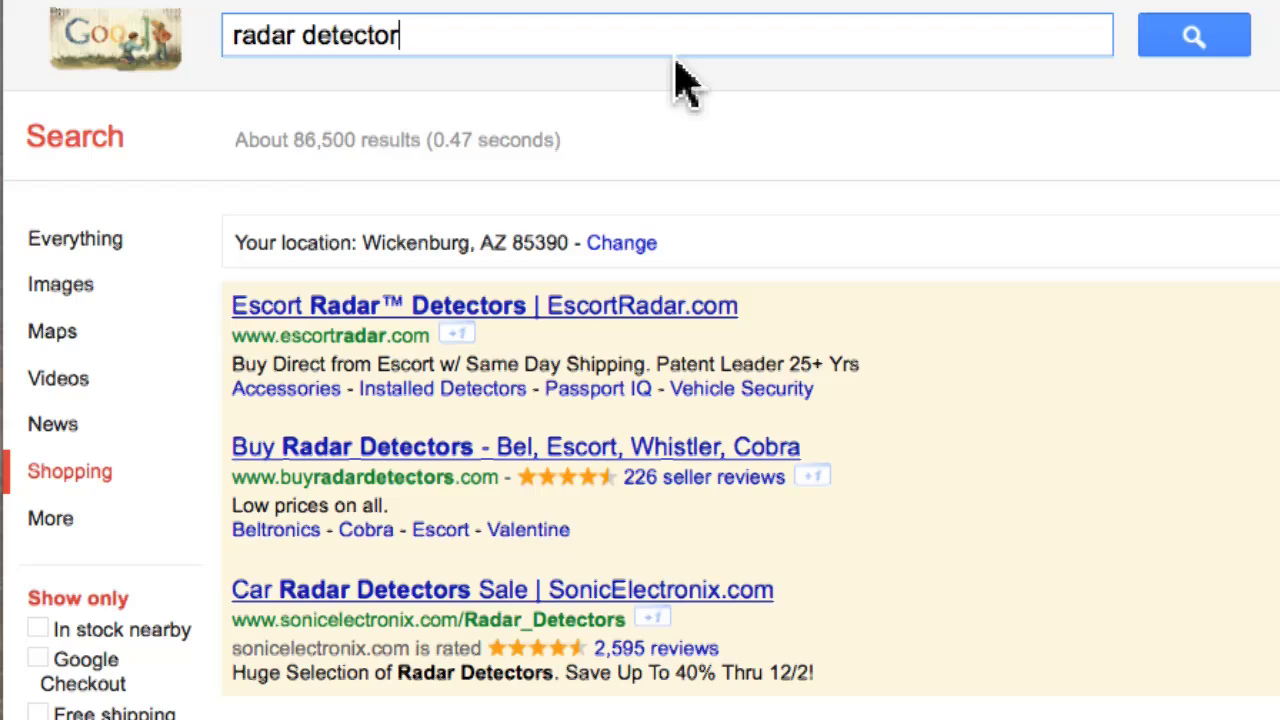
pyautogui.write('s')
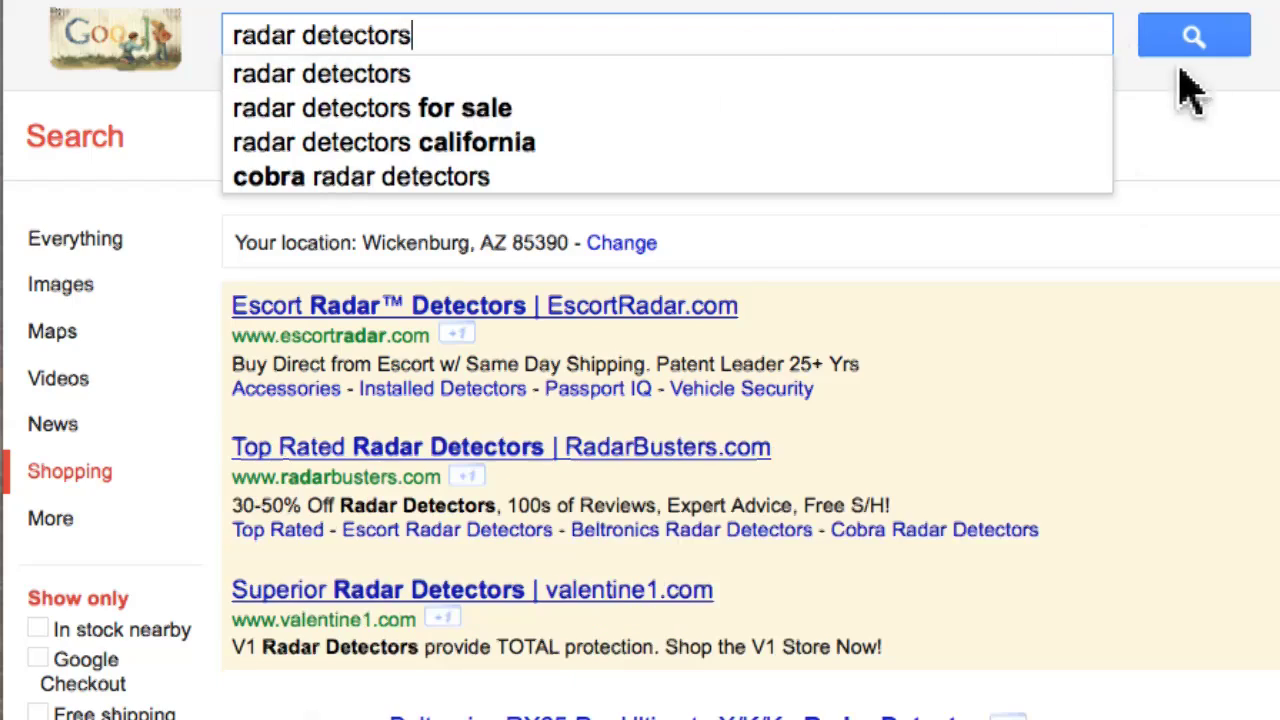
# Look through the radar detectors shopping results, including the product listings, filter categories and brands.
pyautogui.scroll(-5, 1130, 188)
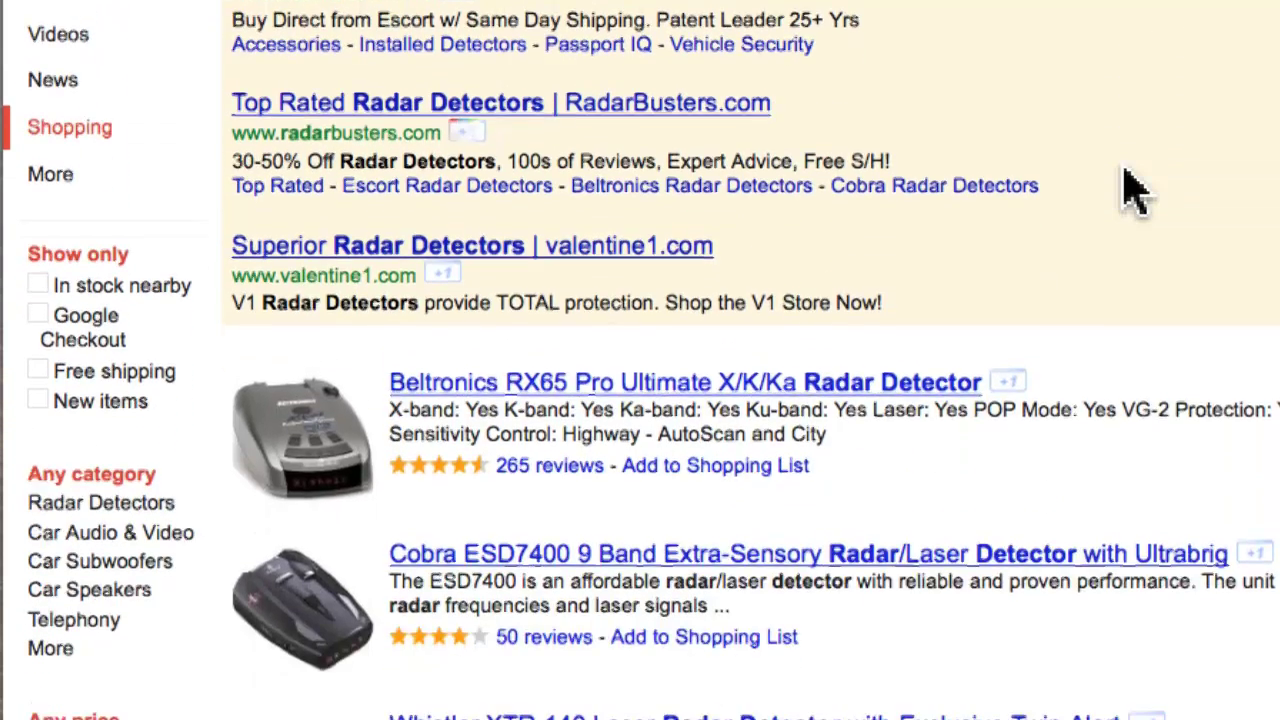
pyautogui.scroll(-8, 1130, 188)
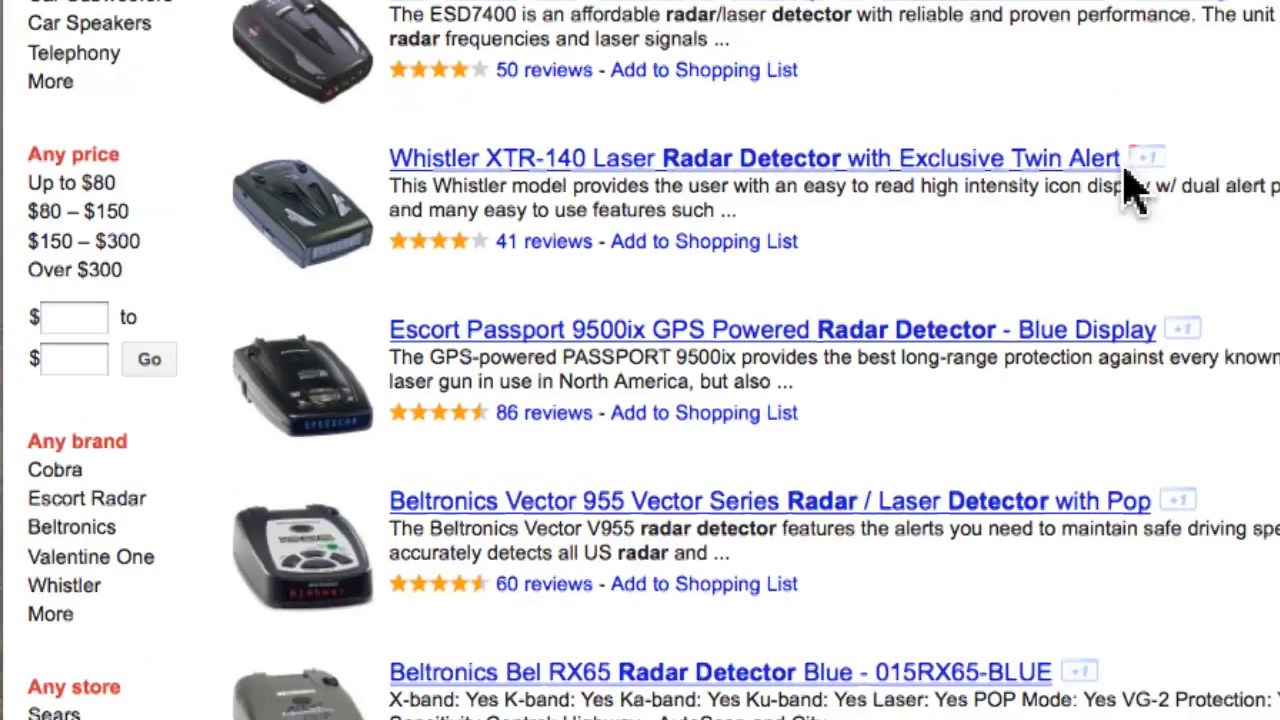
pyautogui.scroll(-10, 1130, 188)
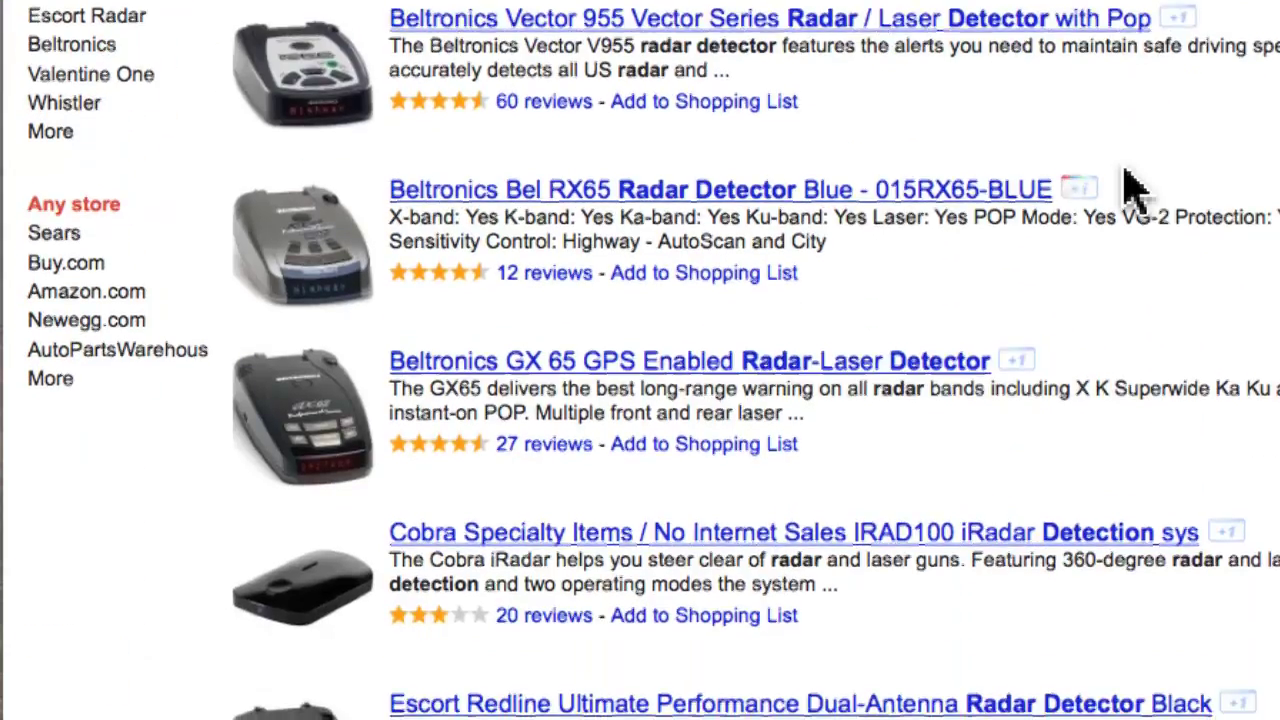
pyautogui.scroll(-5, 1130, 190)
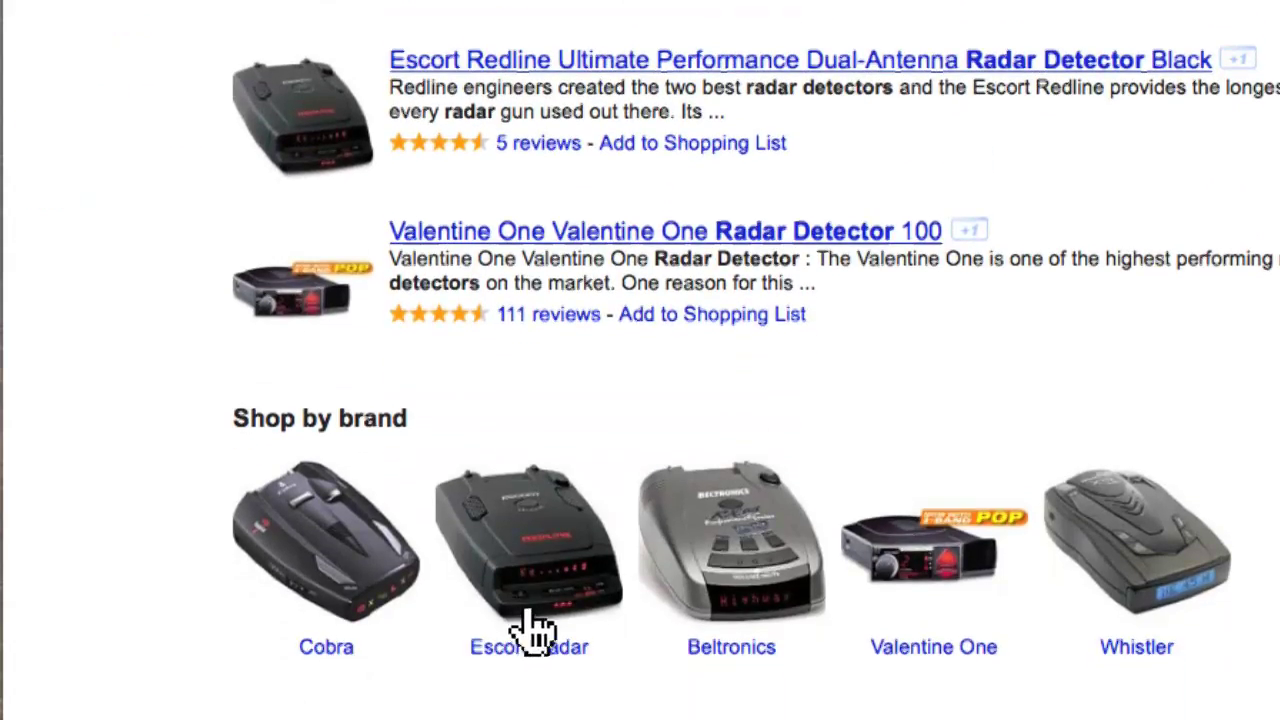
pyautogui.scroll(20, 531, 625)
pyautogui.scroll(2, 531, 625)
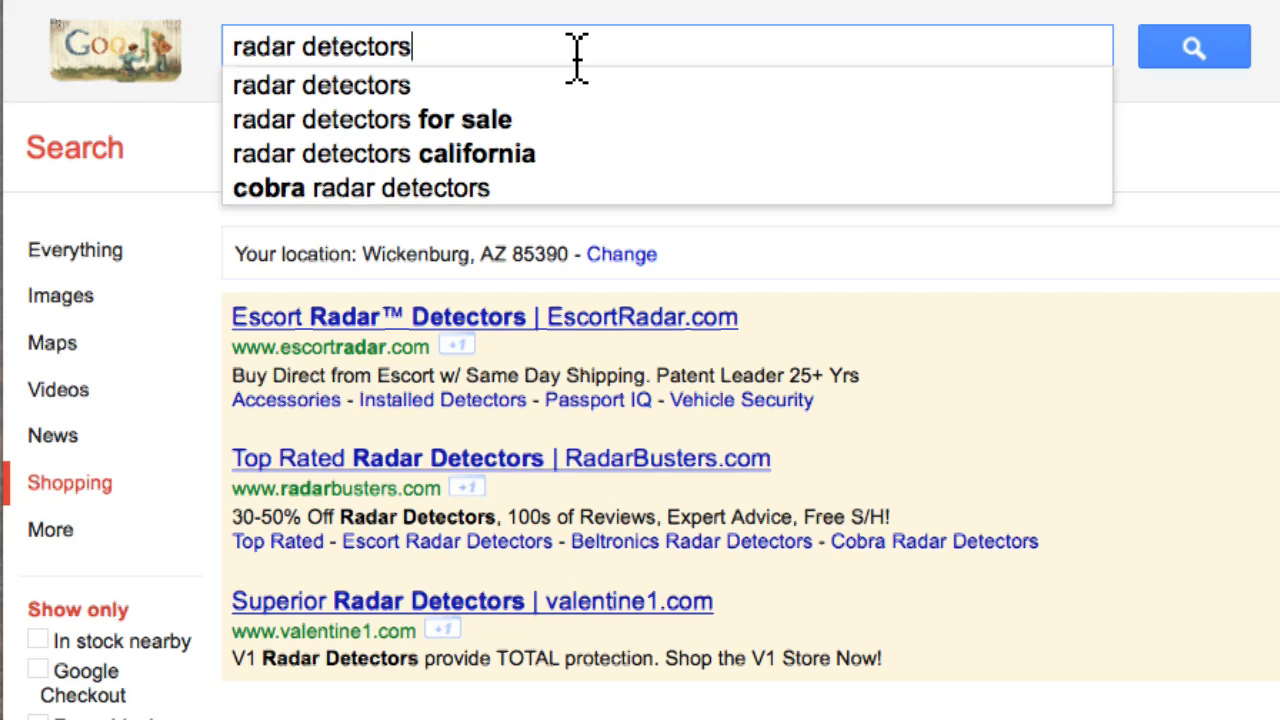
# Explore the Google Shopping suggestions for "radar detectors" followed by each of the letters a, b and c.
pyautogui.write('a')
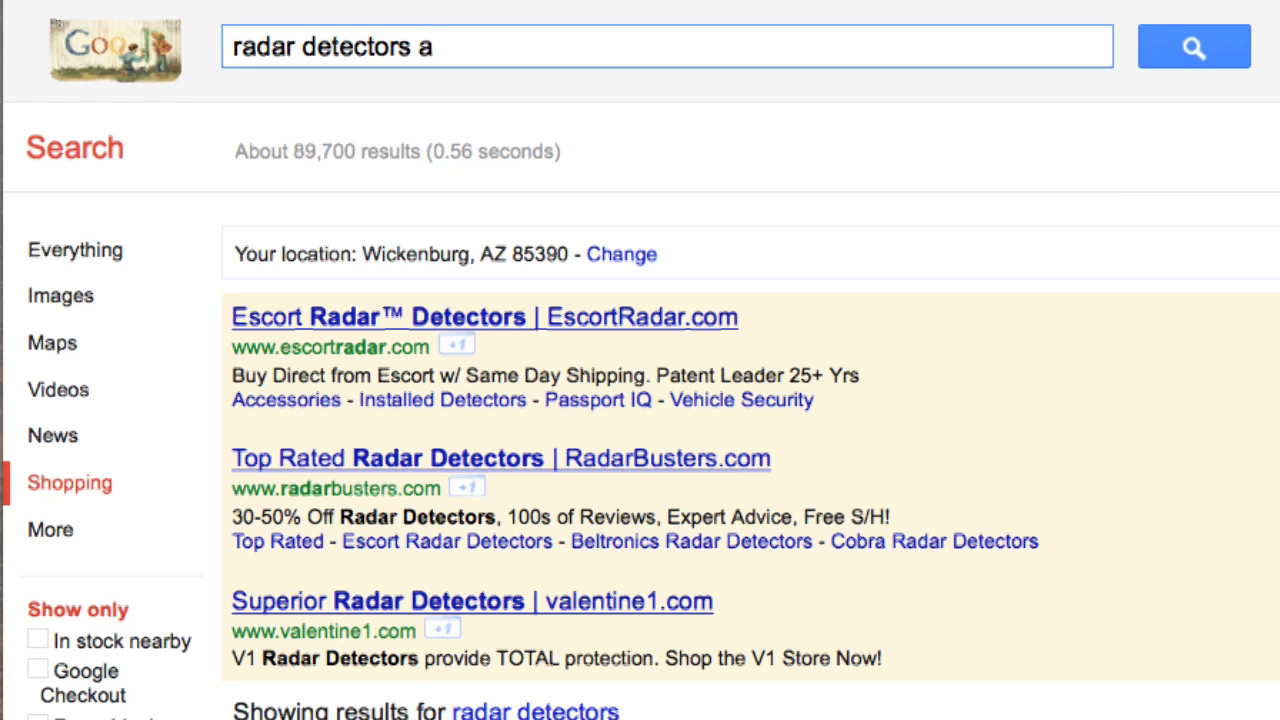
pyautogui.press('BackSpace')
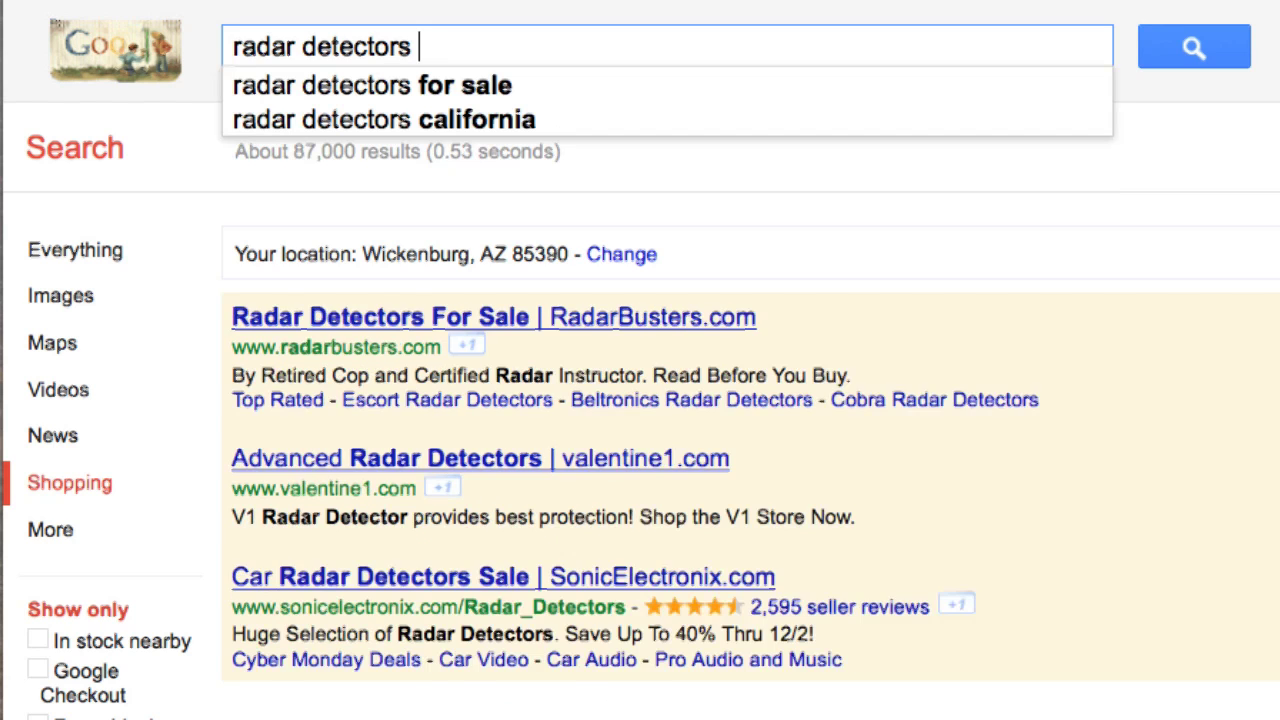
pyautogui.write('b')
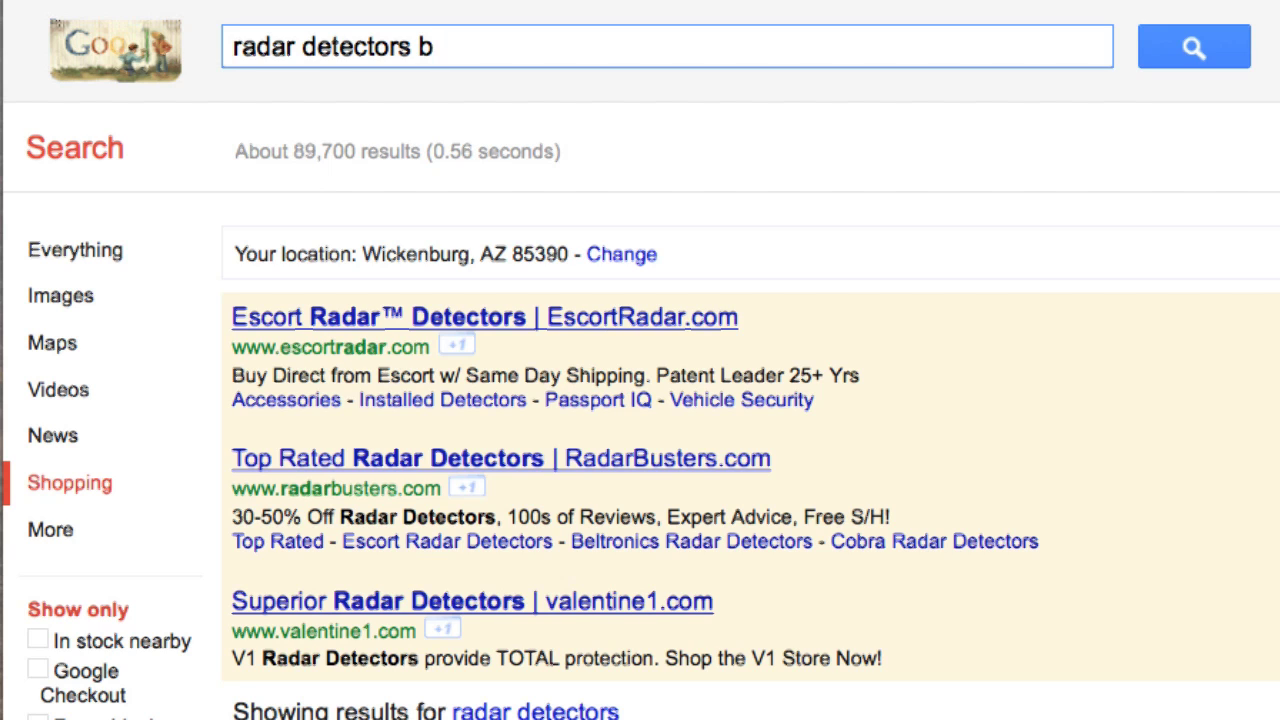
pyautogui.press('BackSpace')
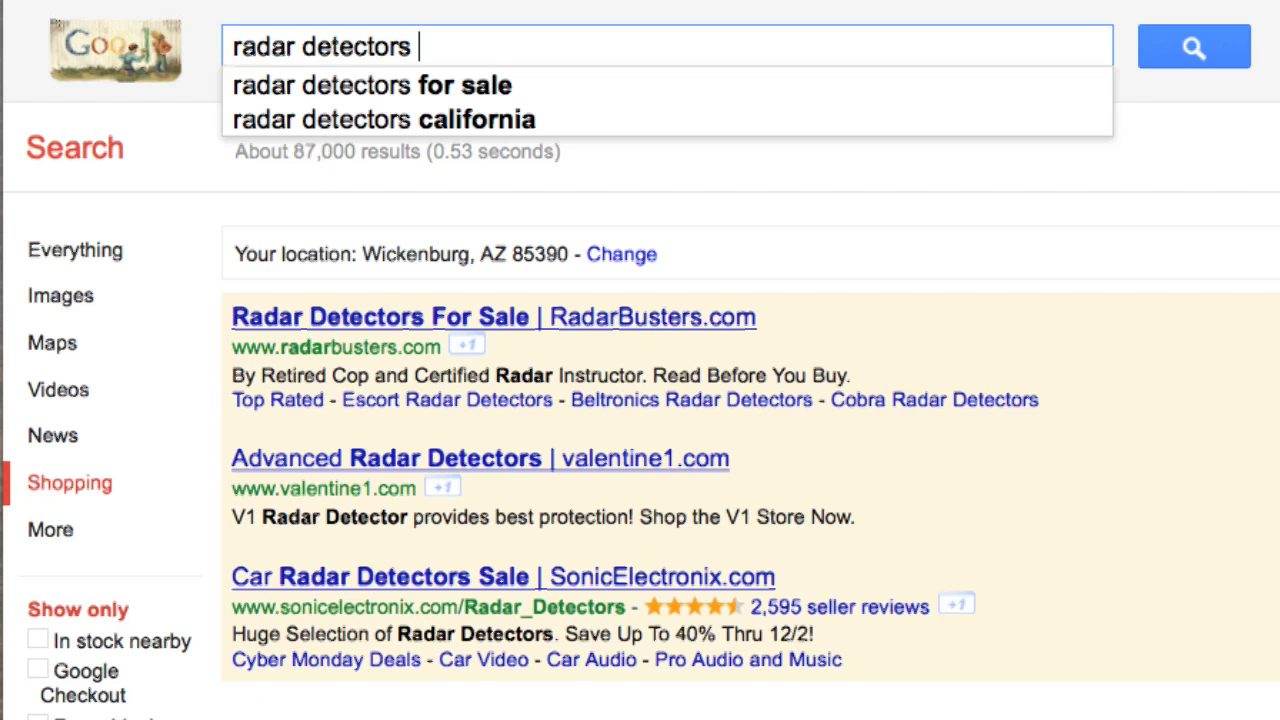
pyautogui.write('c')
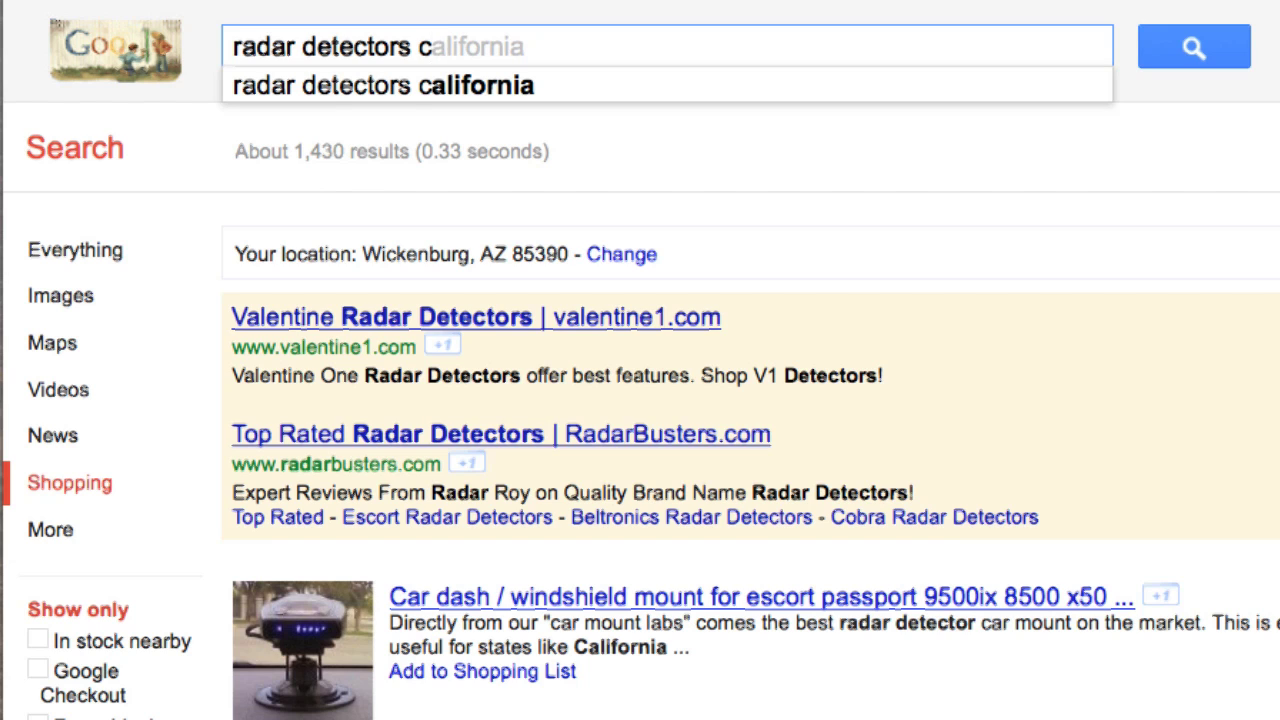
pyautogui.press('BackSpace')
# Switch to Übersuggest and generate English/USA web keyword suggestions for "radar detectors" and for the singular "radar detector".
pyautogui.write('dar detectors')
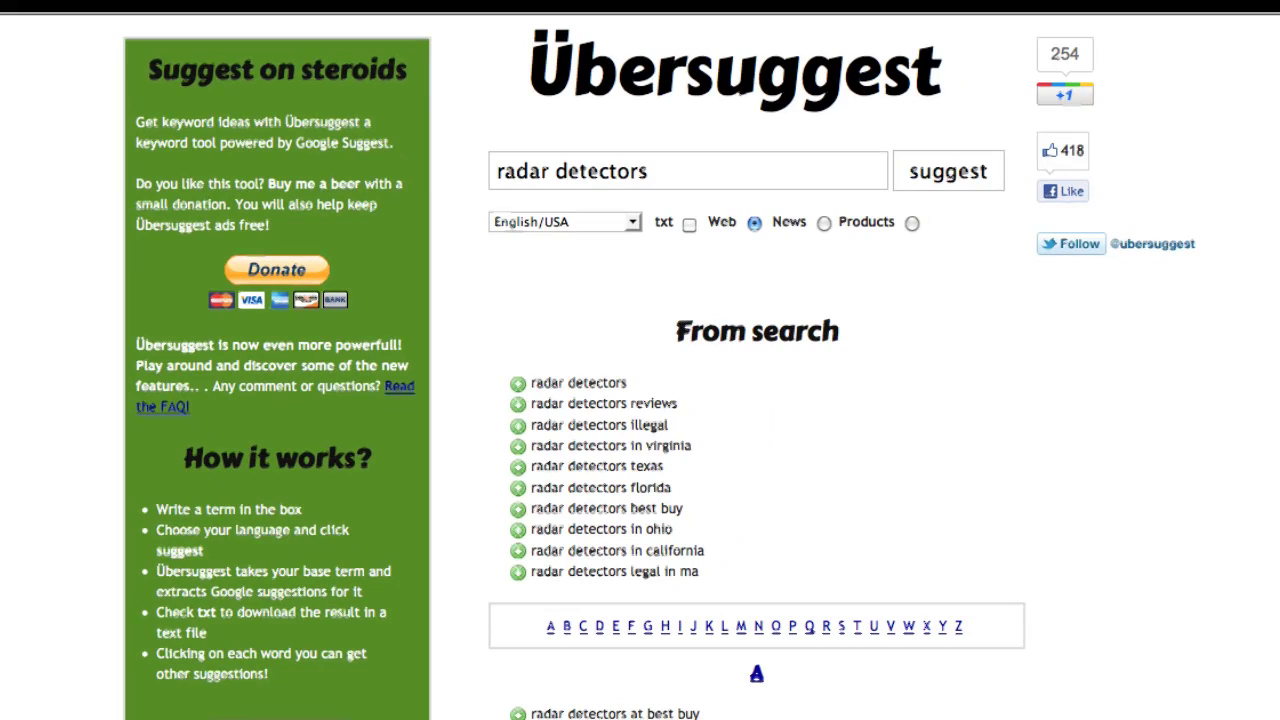
pyautogui.click(734, 165)
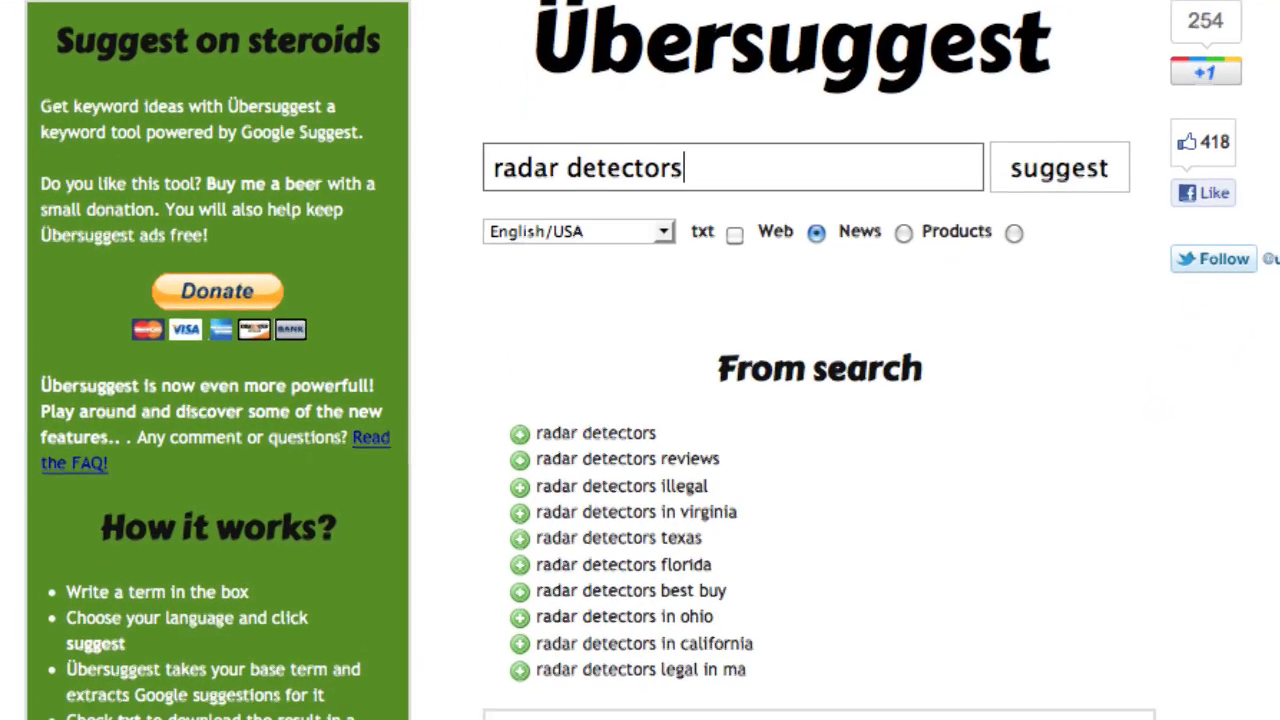
pyautogui.moveTo(743, 163); pyautogui.dragTo(437, 167)
pyautogui.write('radar de')
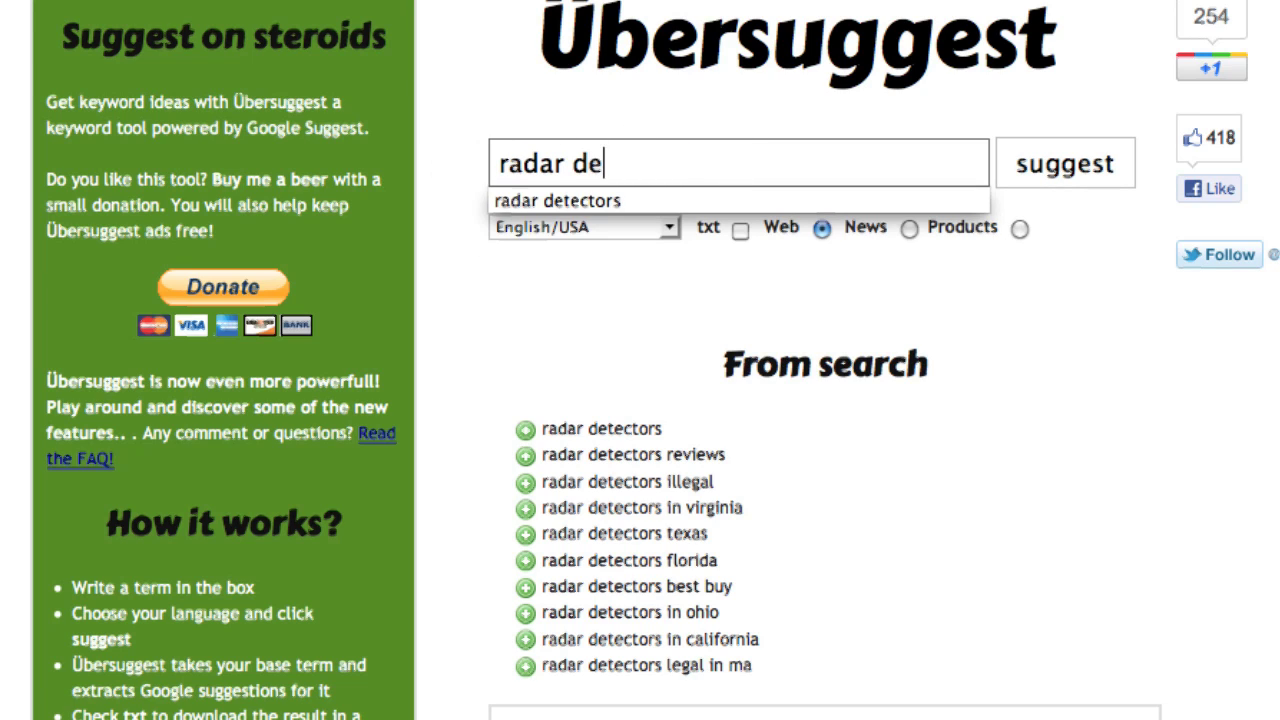
pyautogui.write('tector')
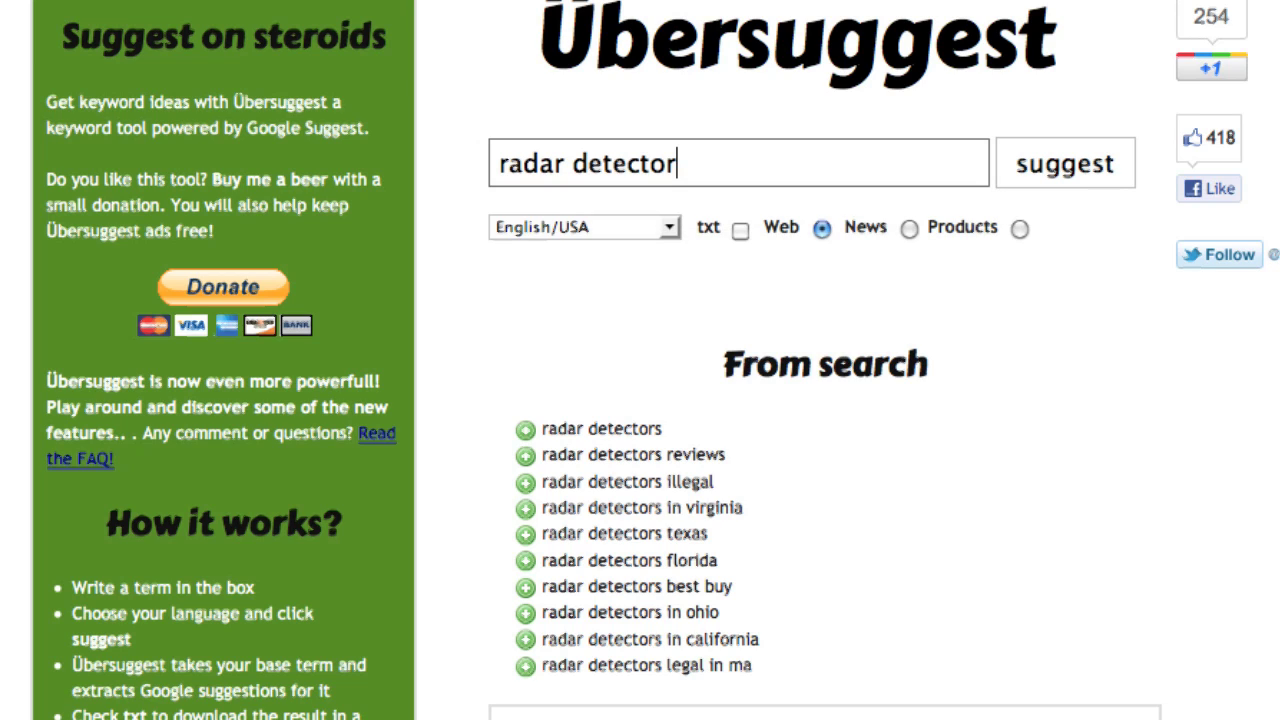
pyautogui.click(1085, 185)
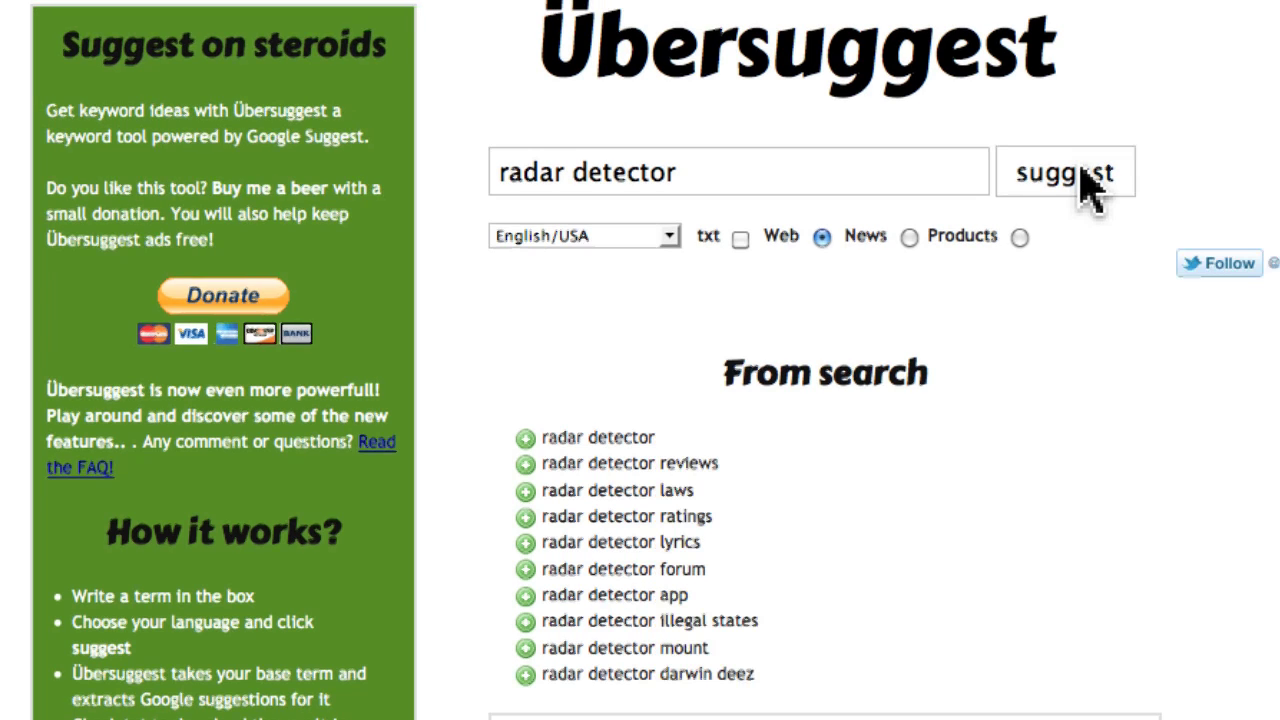
# Highlight the base list of "radar detector" suggestions and look through the alphabetical suggestion lists under A, B, C and D.
pyautogui.scroll(-1, 900, 471)
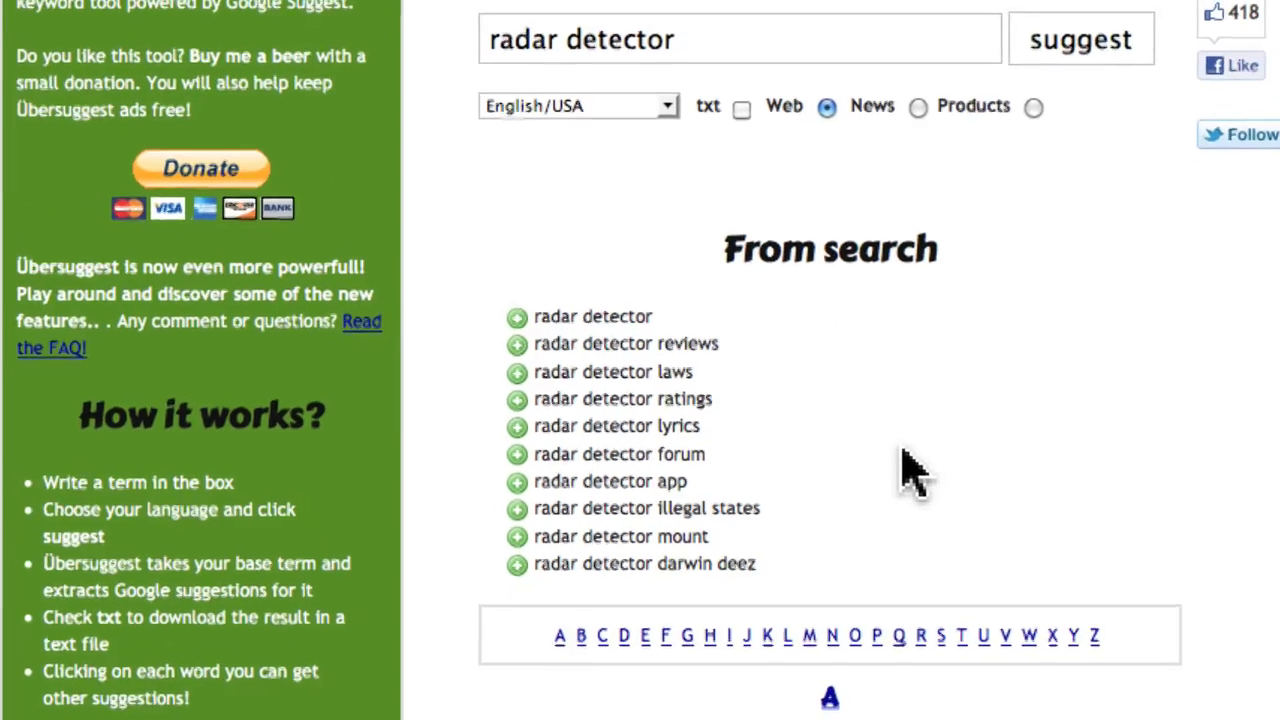
pyautogui.scroll(-2, 942, 445)
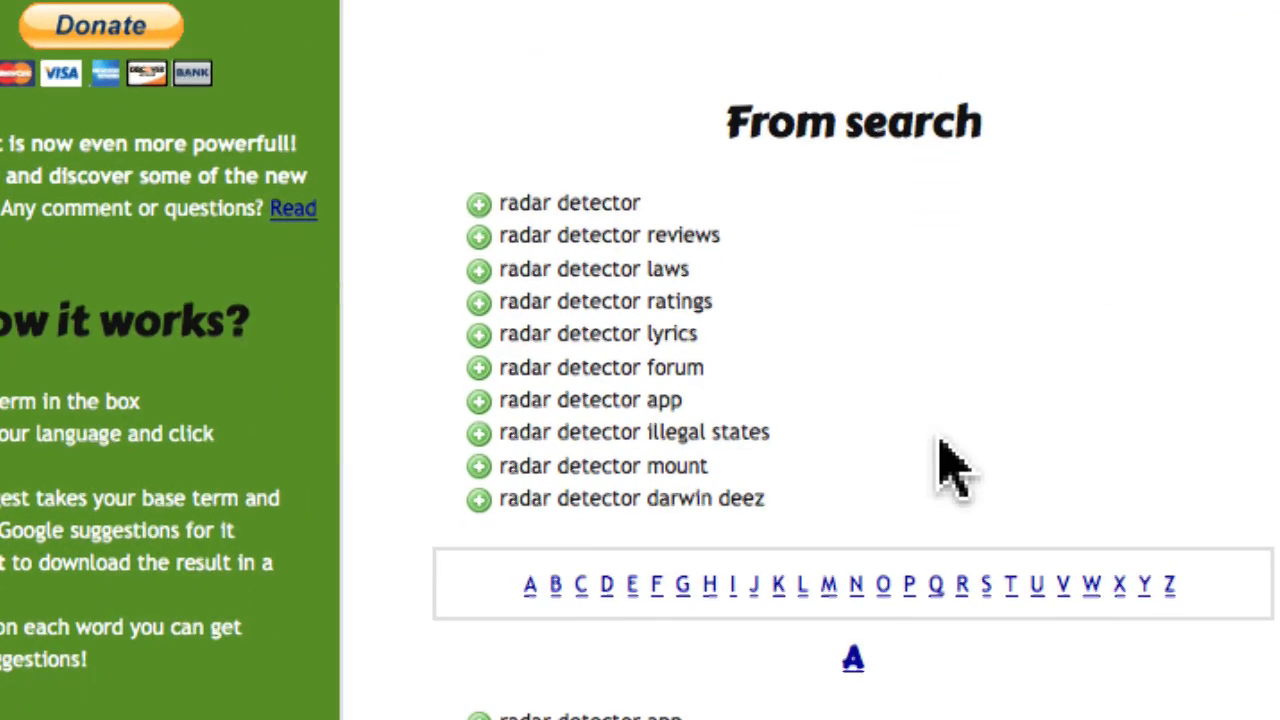
pyautogui.moveTo(775, 500); pyautogui.dragTo(505, 205)
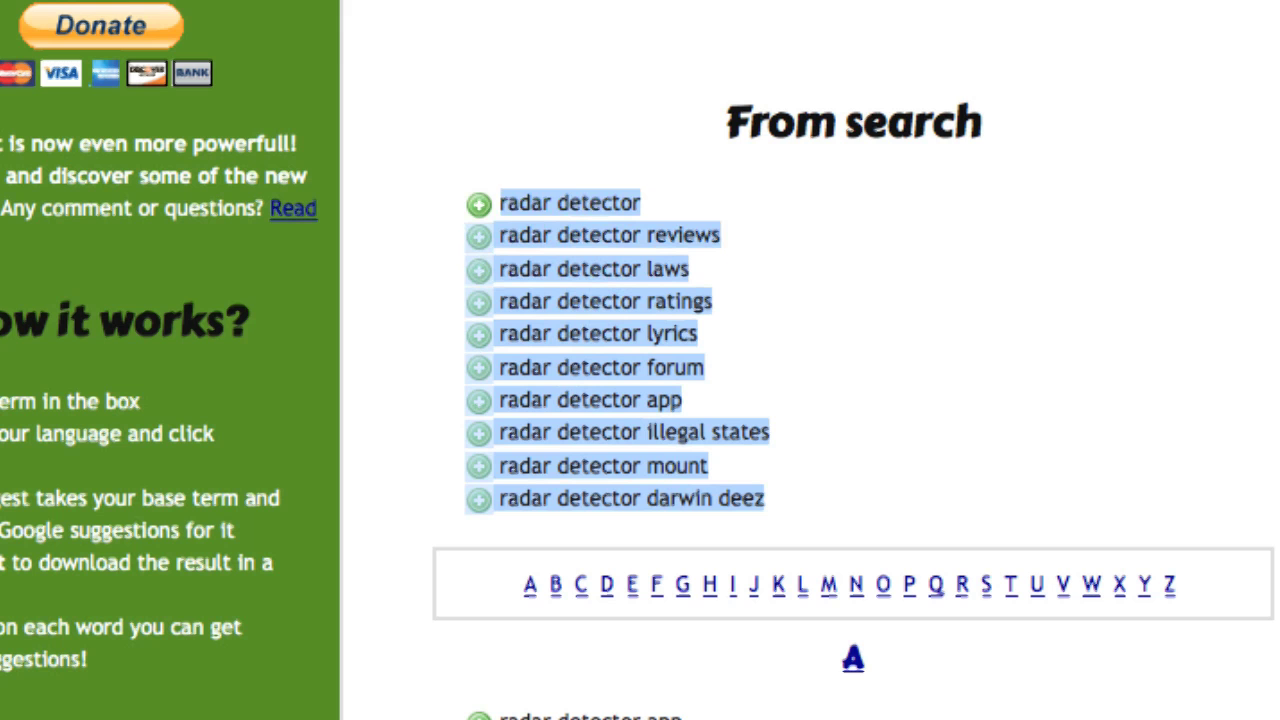
pyautogui.scroll(-10, 909, 657)
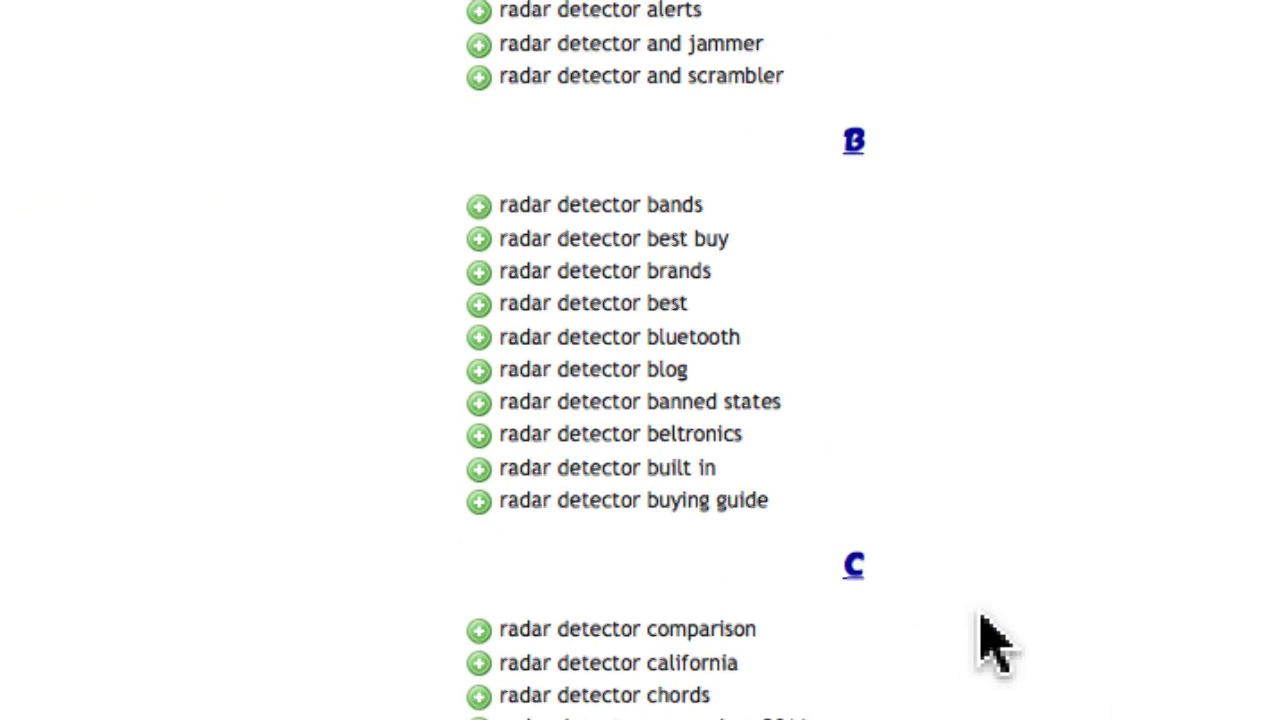
pyautogui.scroll(-3, 995, 640)
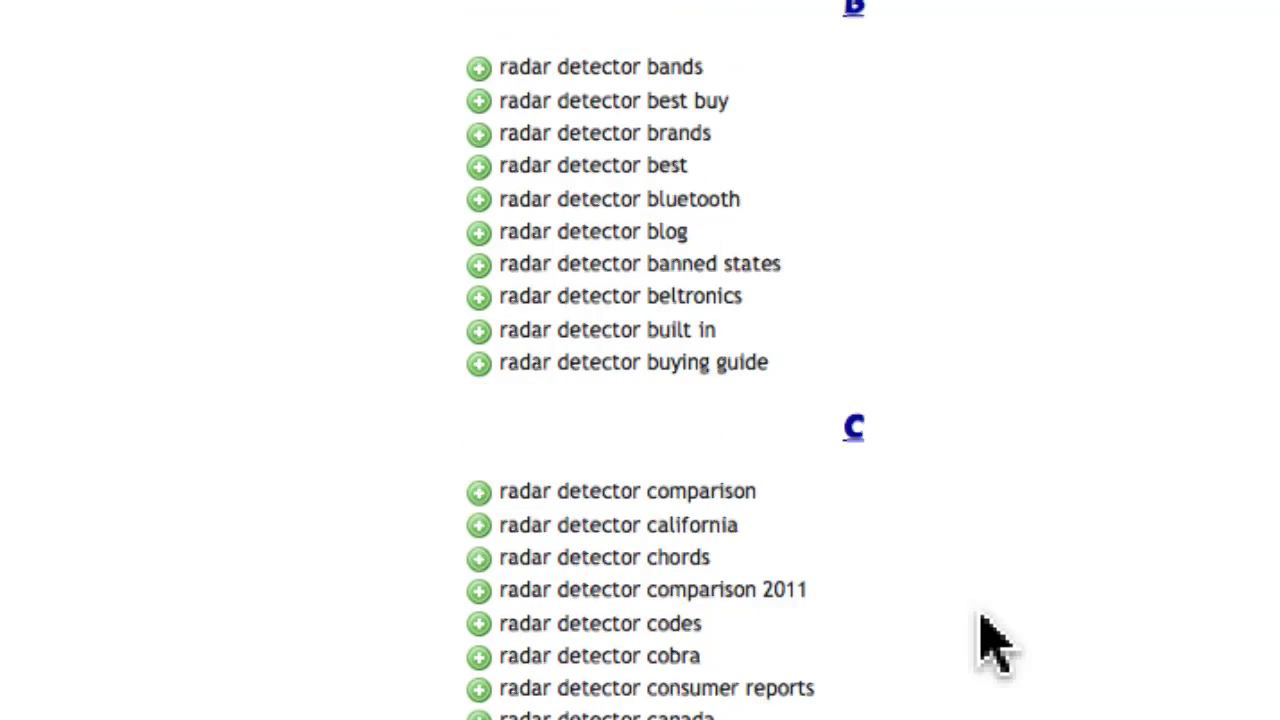
pyautogui.scroll(-2, 995, 640)
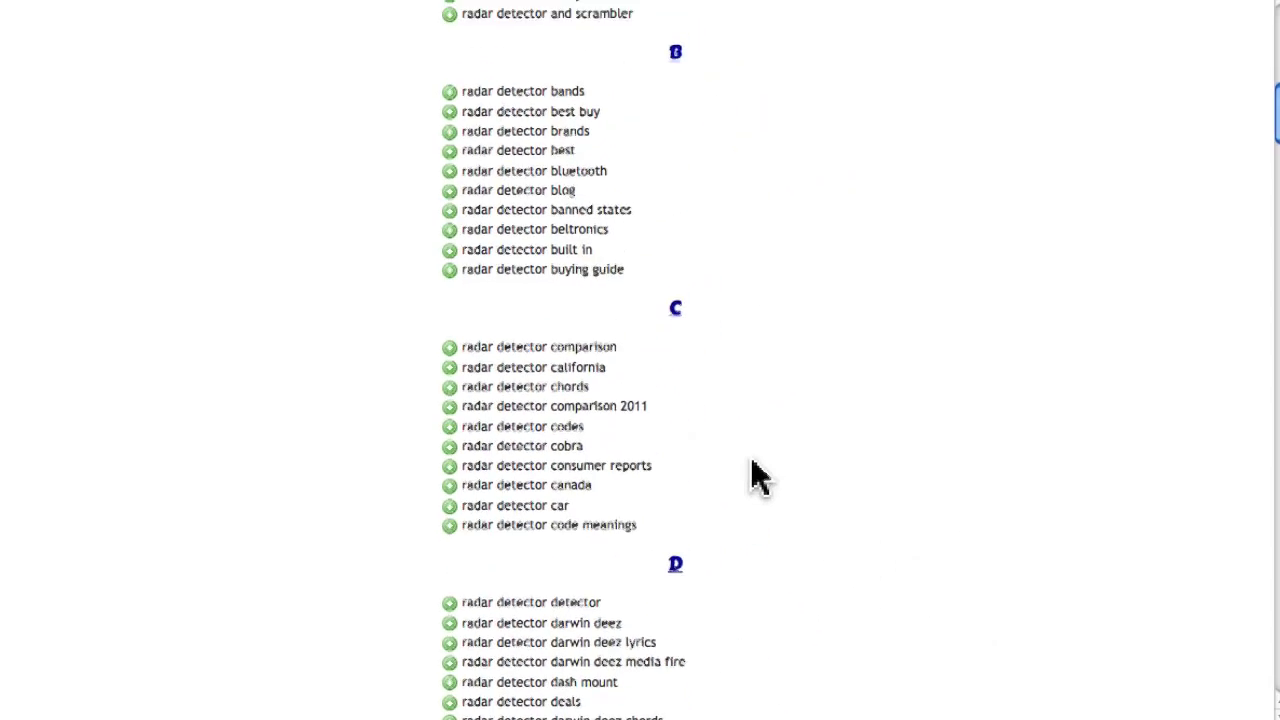
pyautogui.scroll(3, 757, 477)
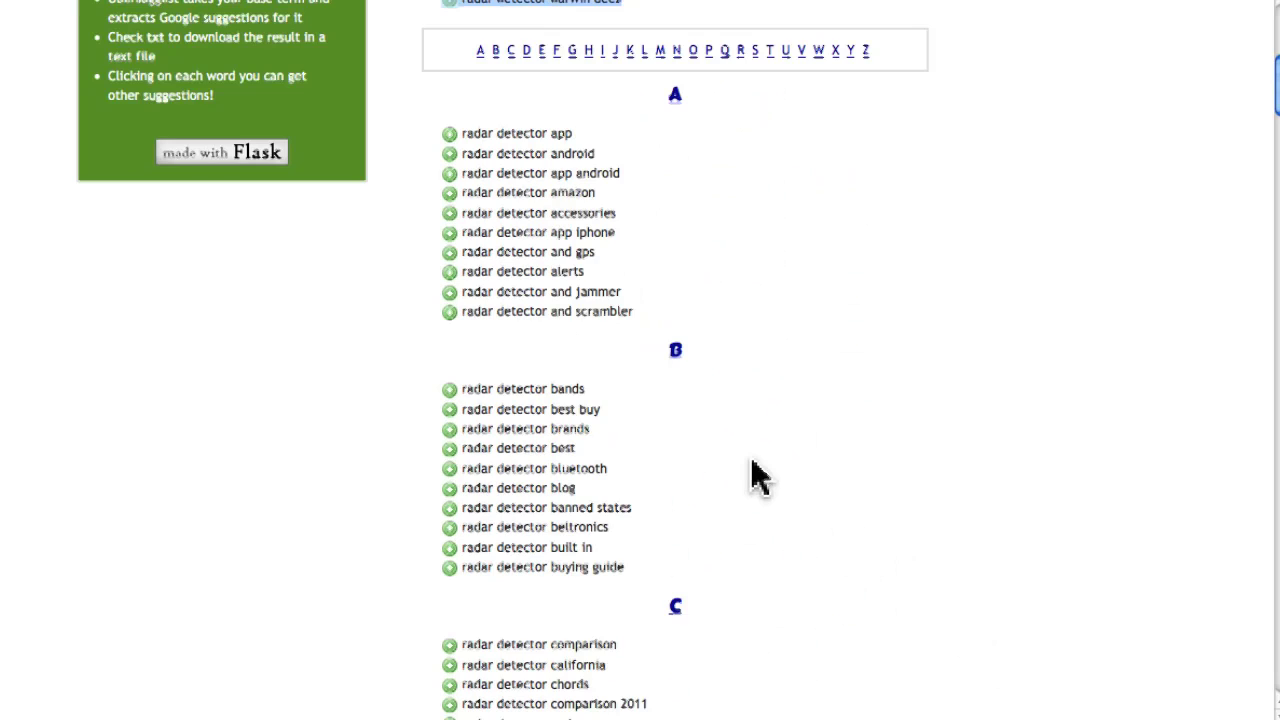
pyautogui.scroll(3, 757, 477)
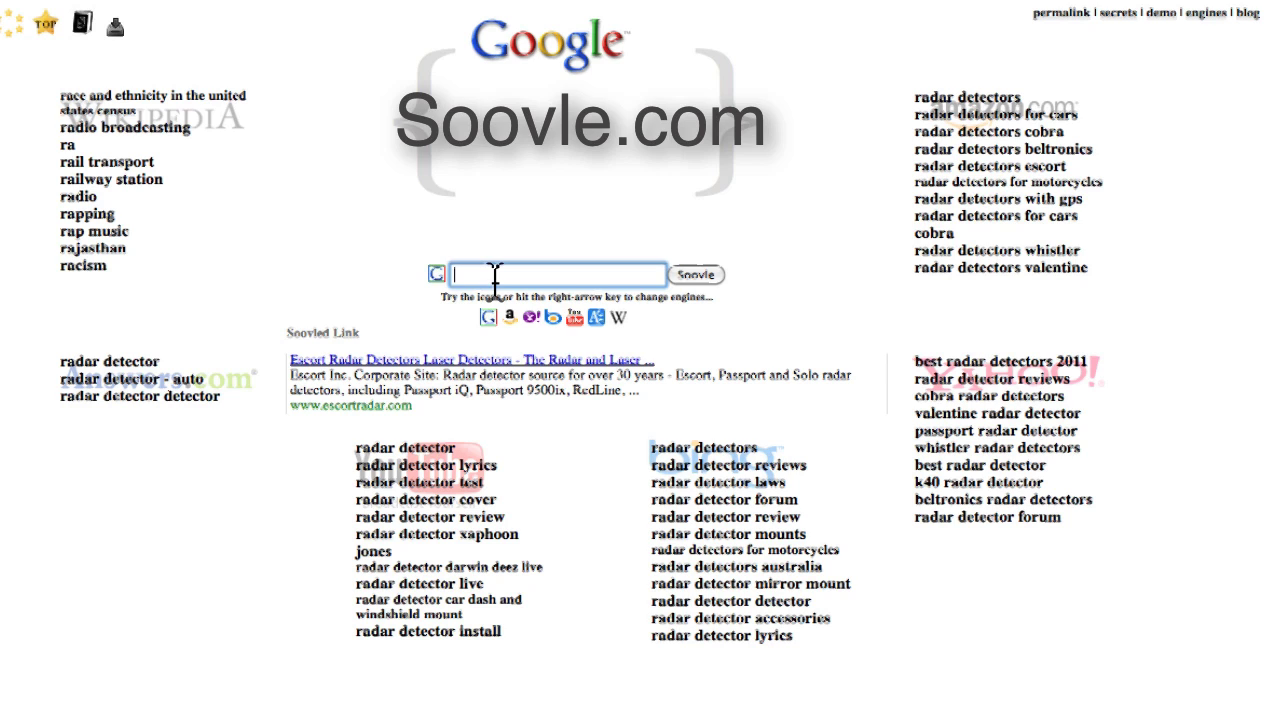
# Switch to Soovle and enter "laser jammers" as the search term to get suggestions from multiple engines.
pyautogui.write('r')
pyautogui.press('BackSpace')
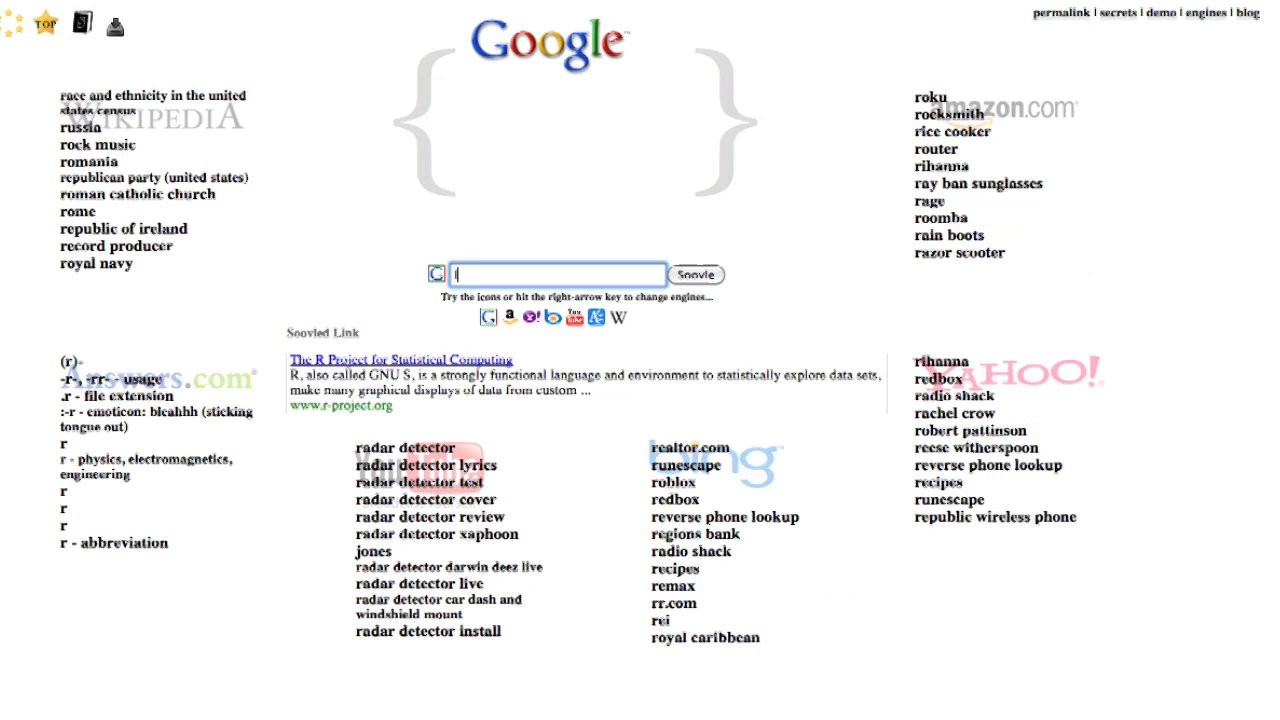
pyautogui.write('laser jammers')
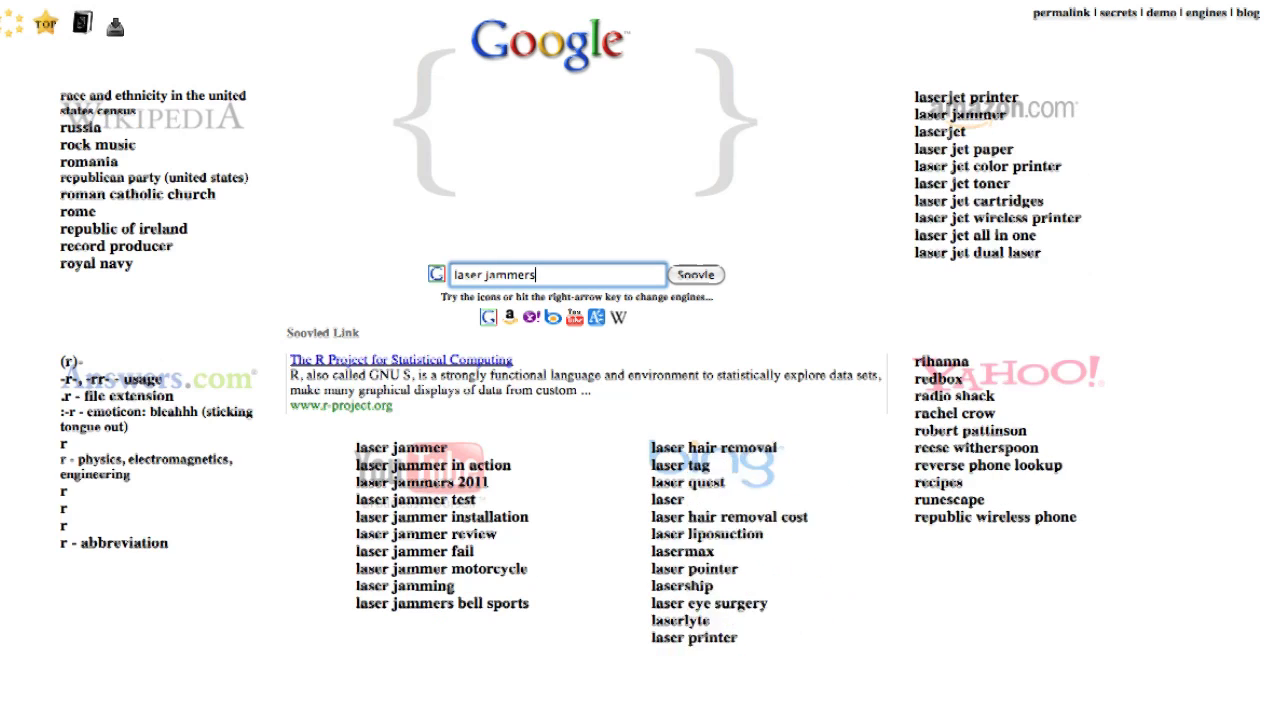